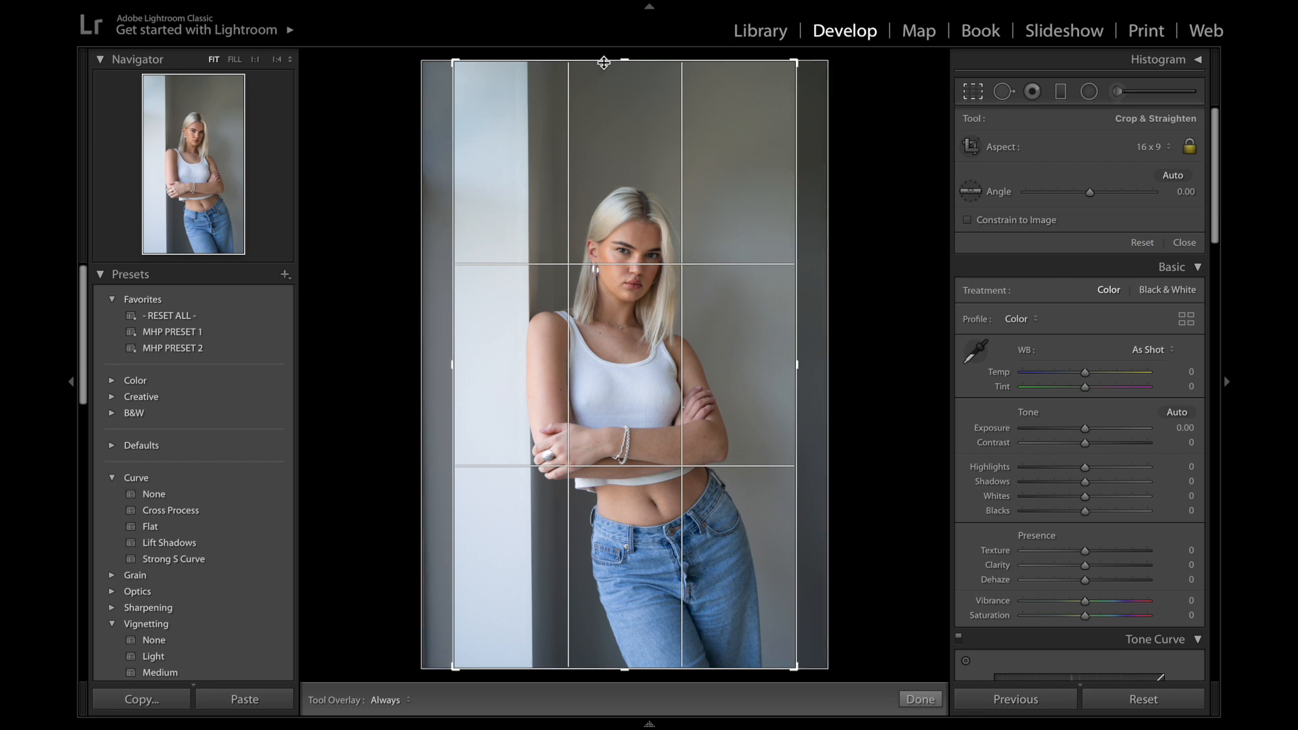
- Tighten the 16 x 9 crop around the subject, shift the photo slightly within it, rotate it to a 0.46 angle and apply
left_click_drag(603, 63, 605, 112)
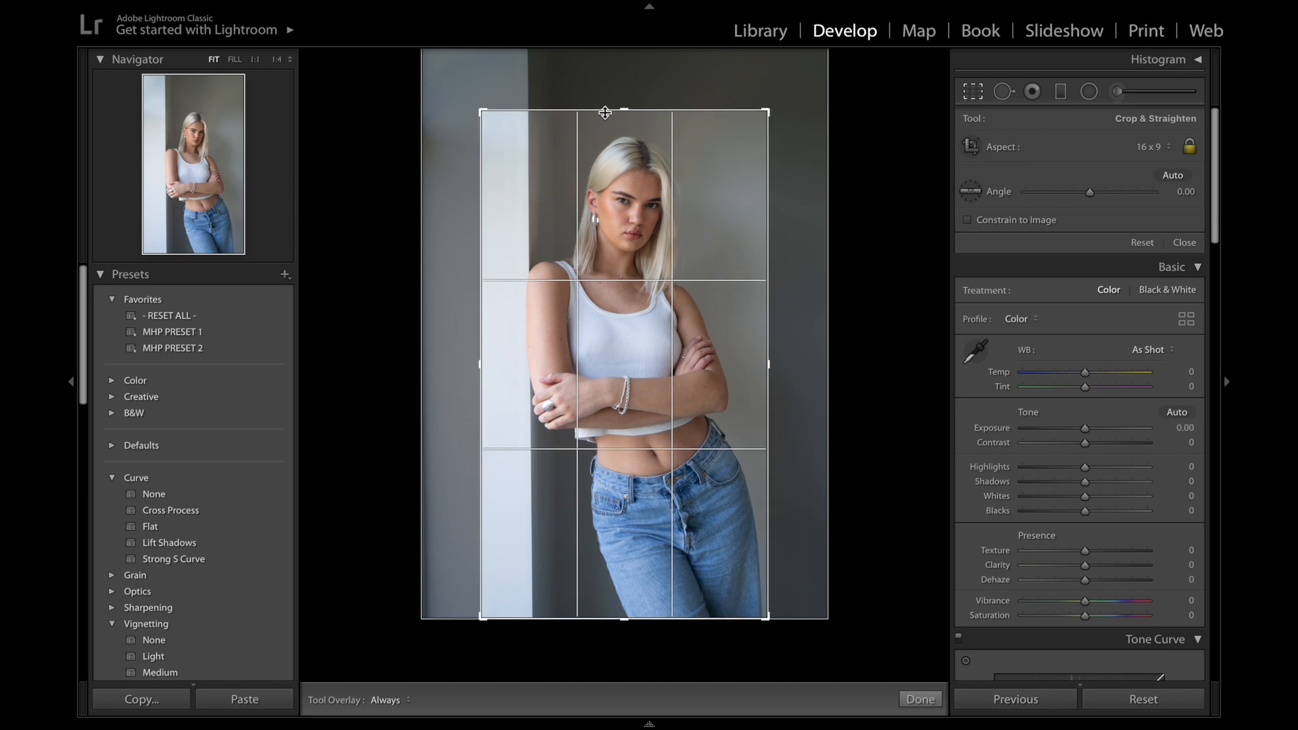
left_click_drag(623, 191, 617, 191)
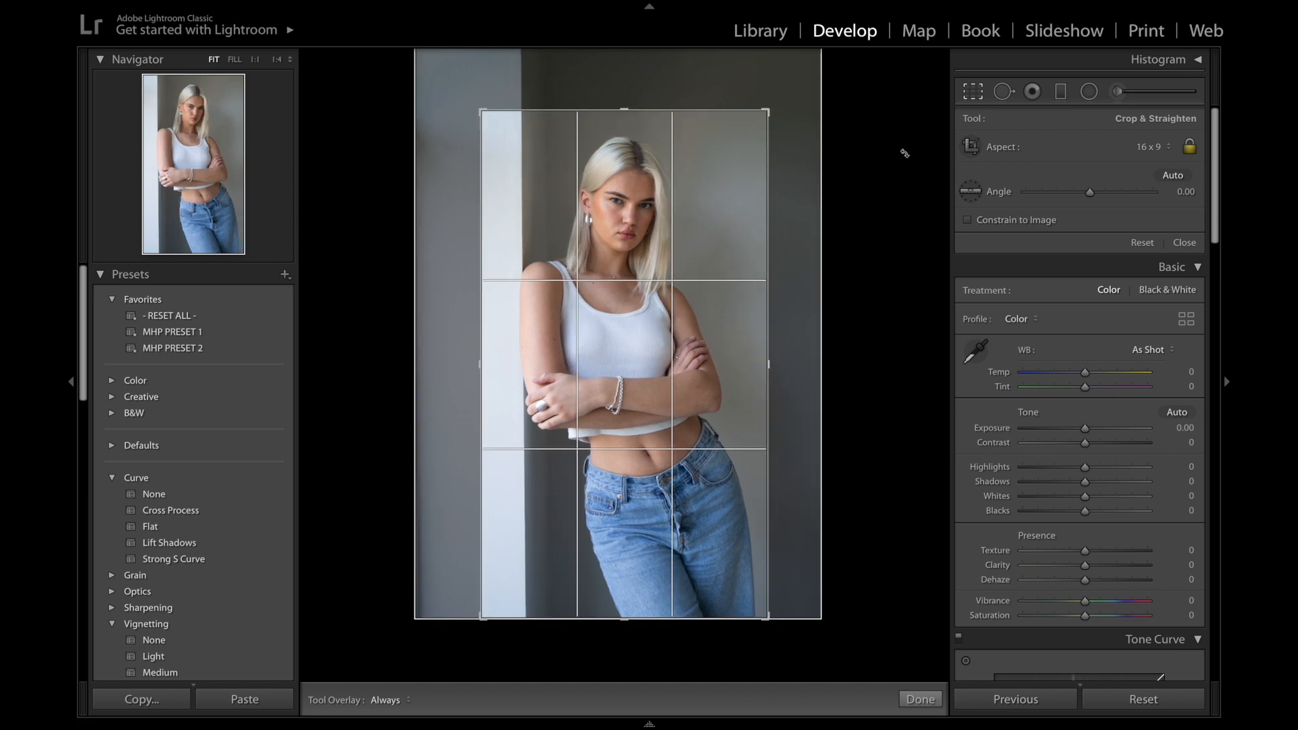
left_click_drag(860, 283, 858, 282)
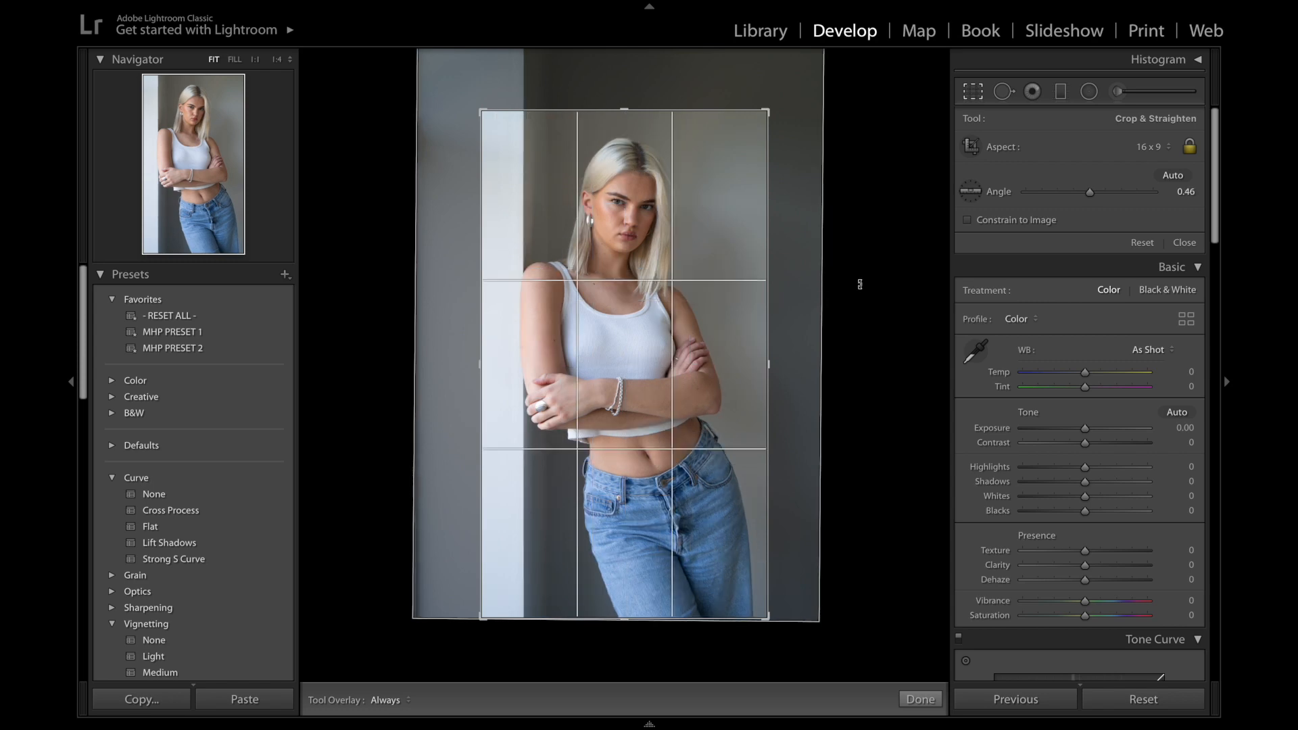
key("Return")
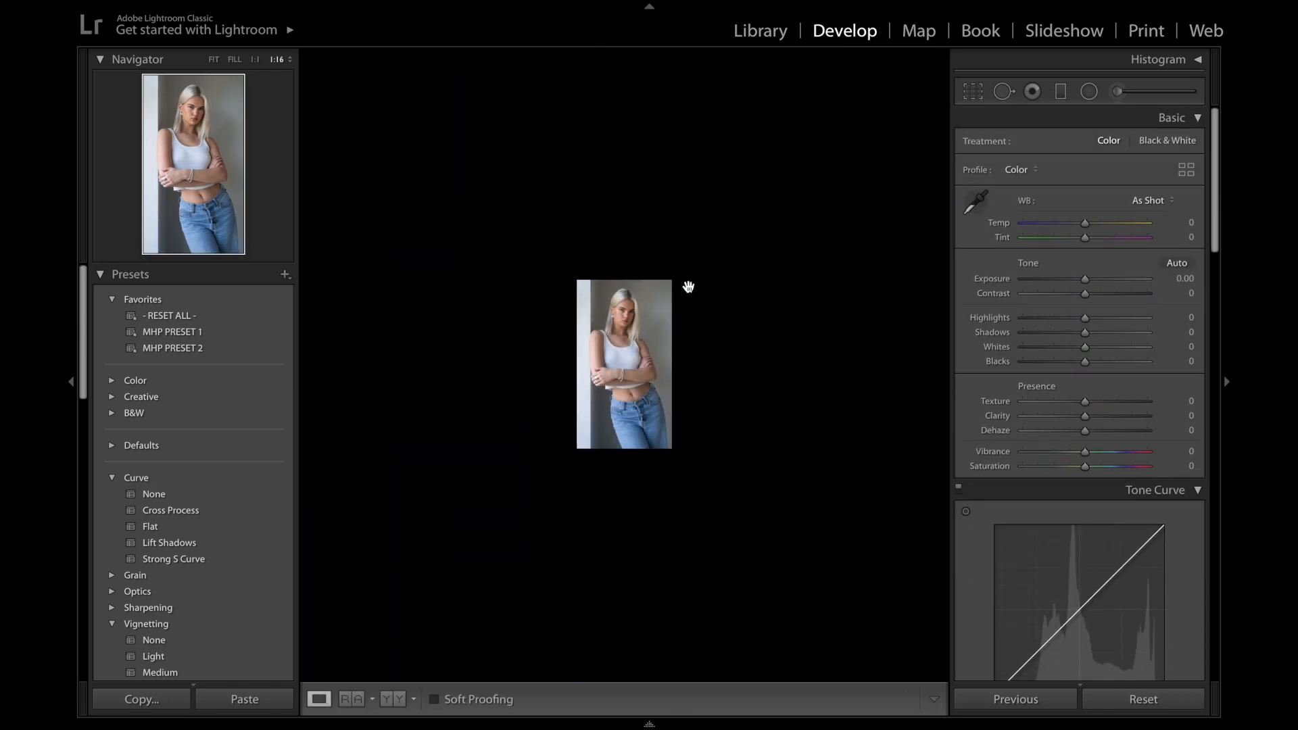
- Set the Heal brush to size 15 and heal the blemish between the cheek and the upper lip
left_click(687, 284)
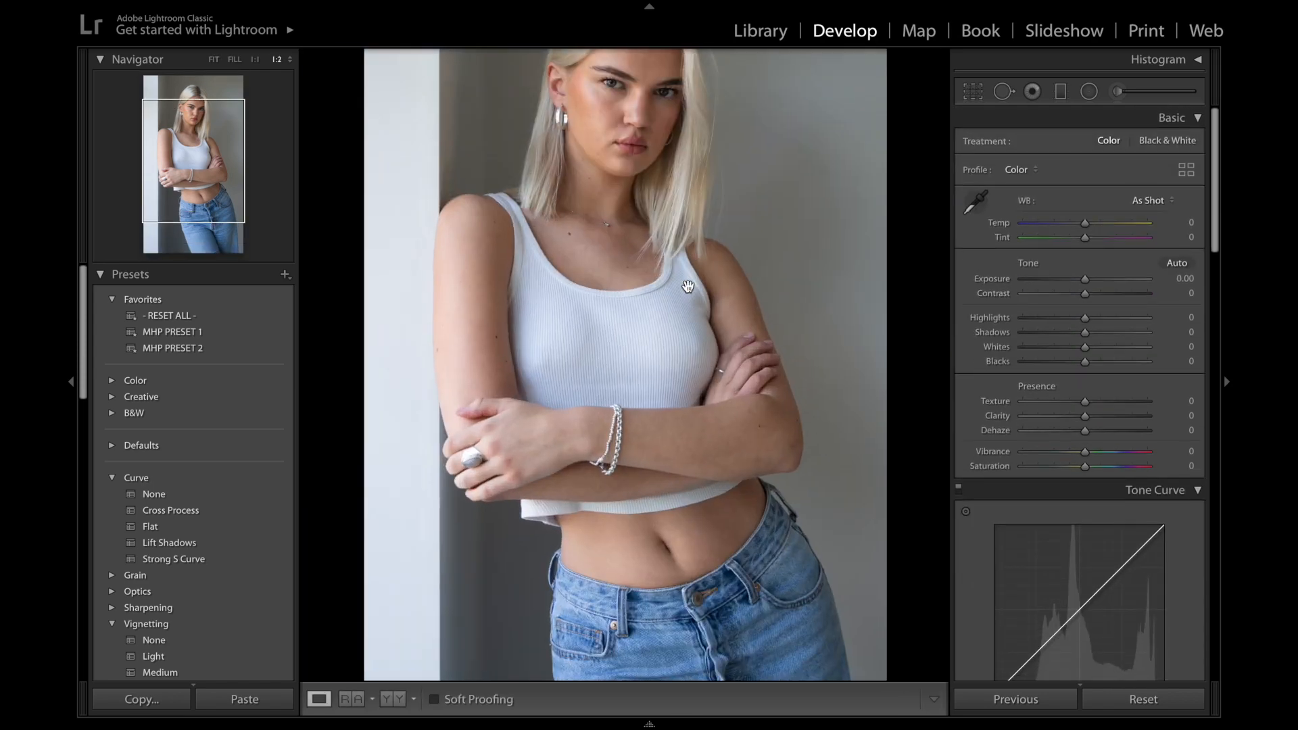
scroll(688, 287, "up", 5)
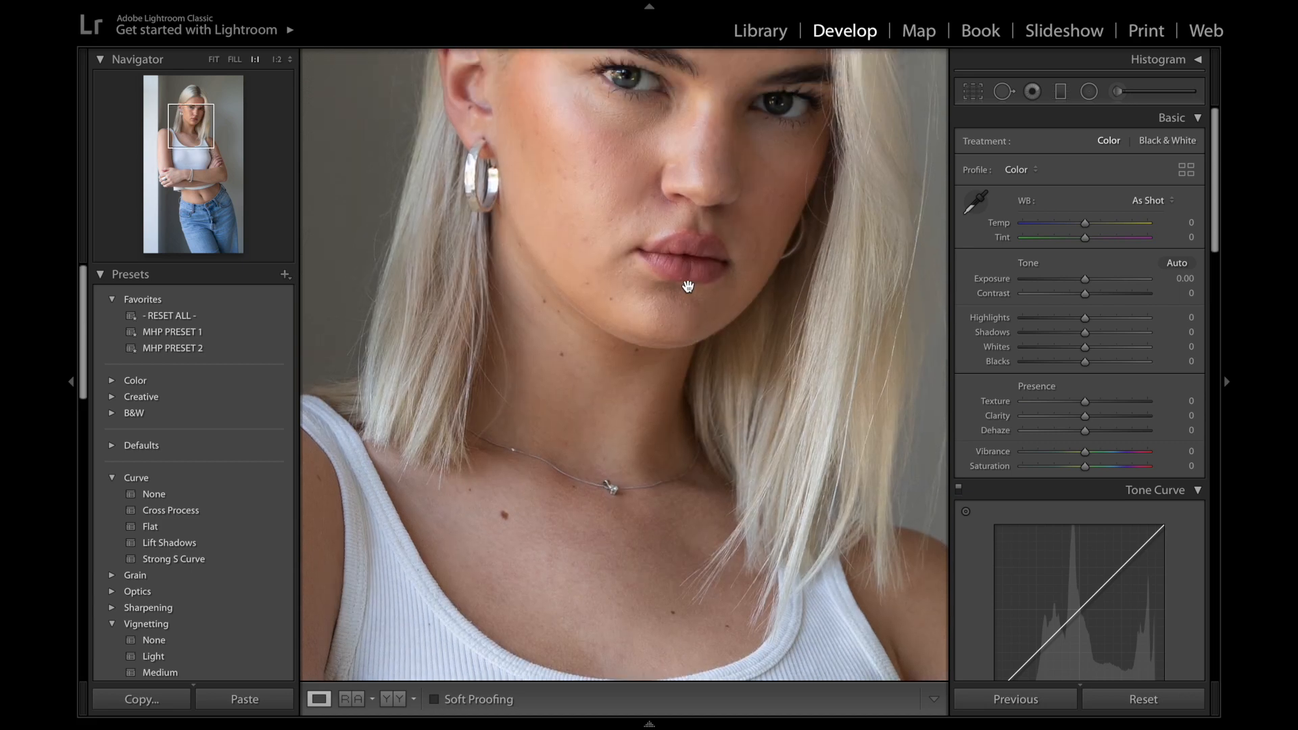
key("super+equal")
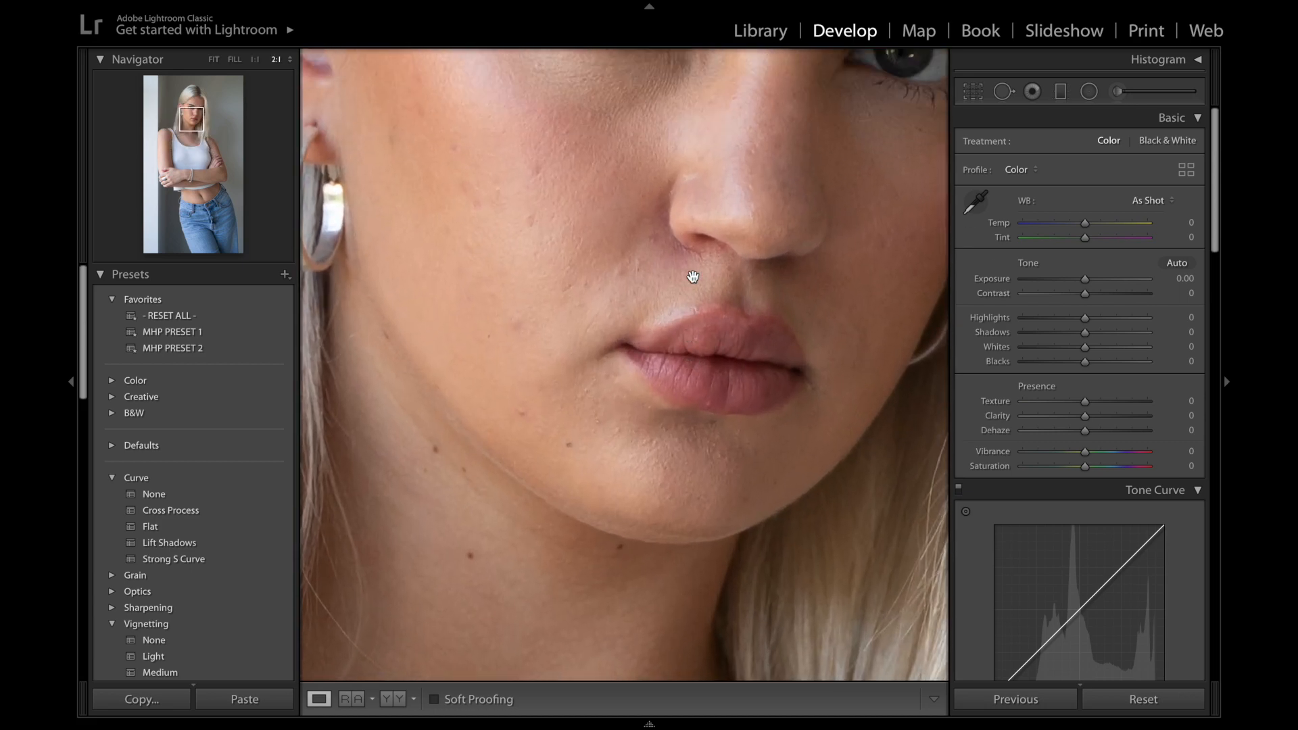
key("q")
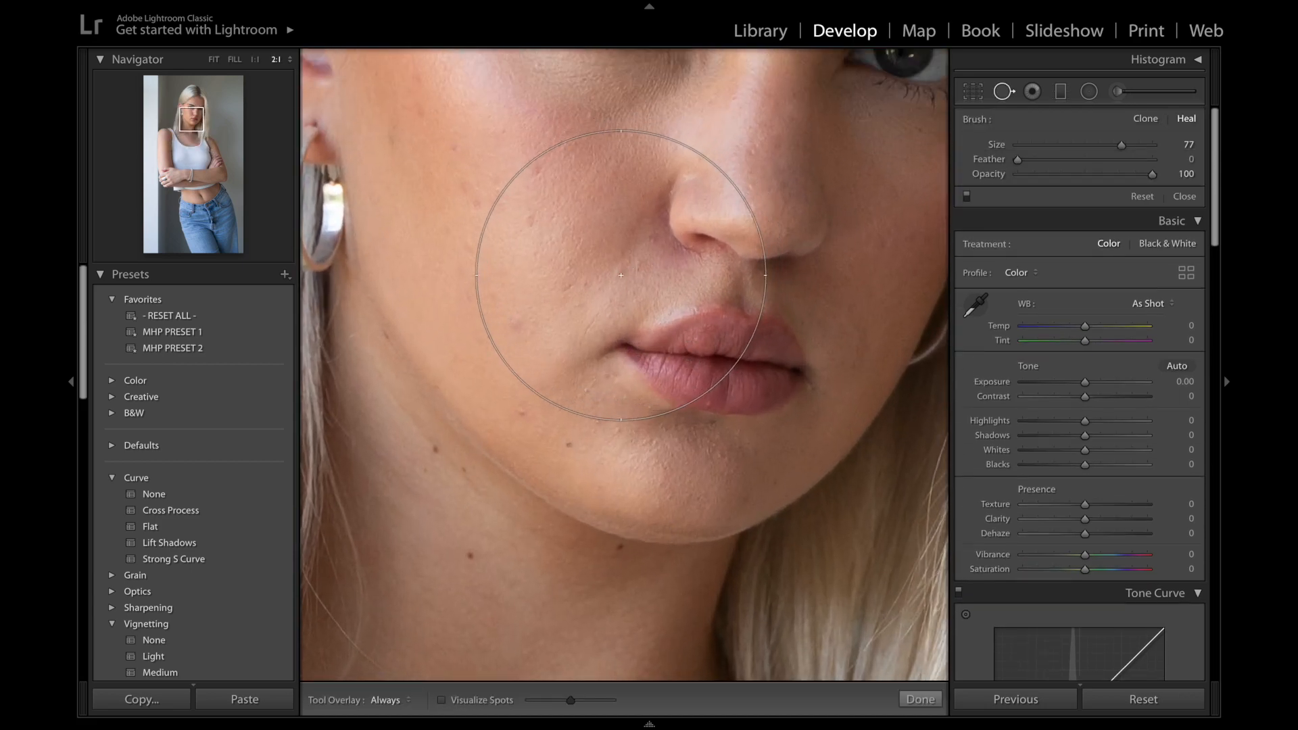
scroll(621, 275, "down", 5)
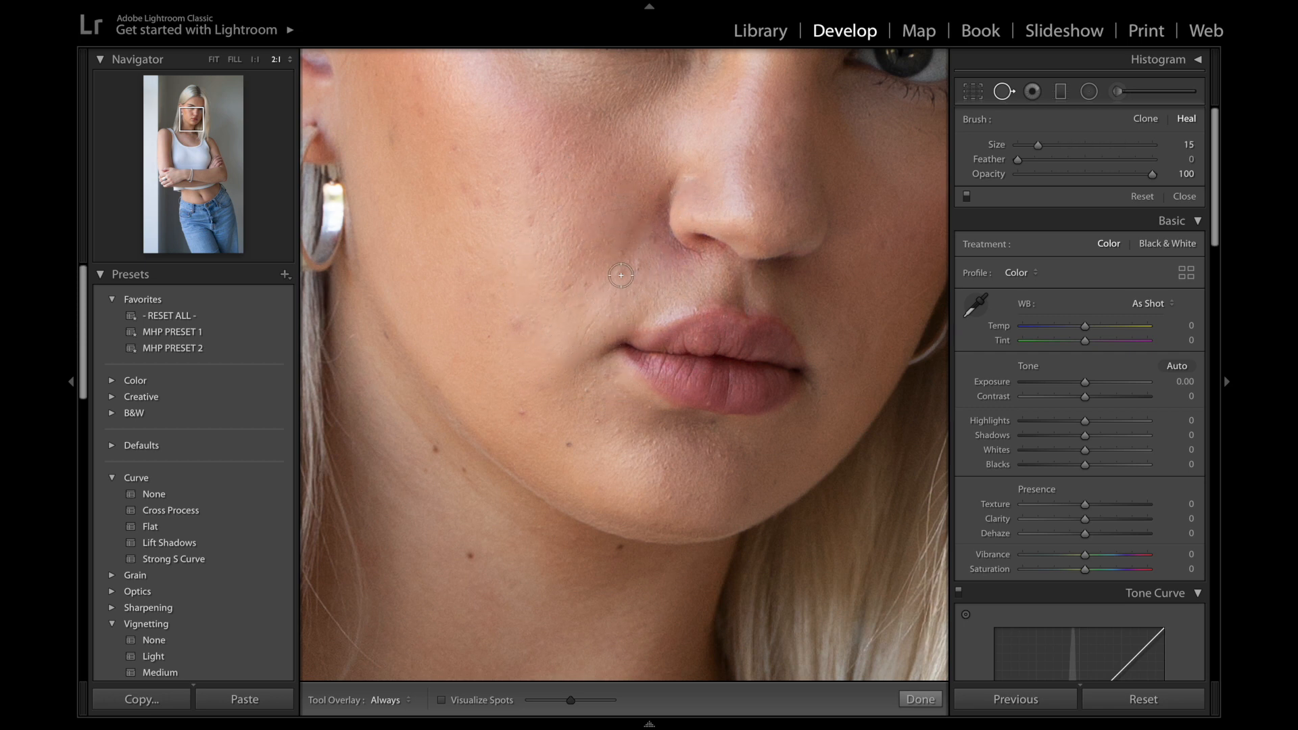
left_click(618, 274)
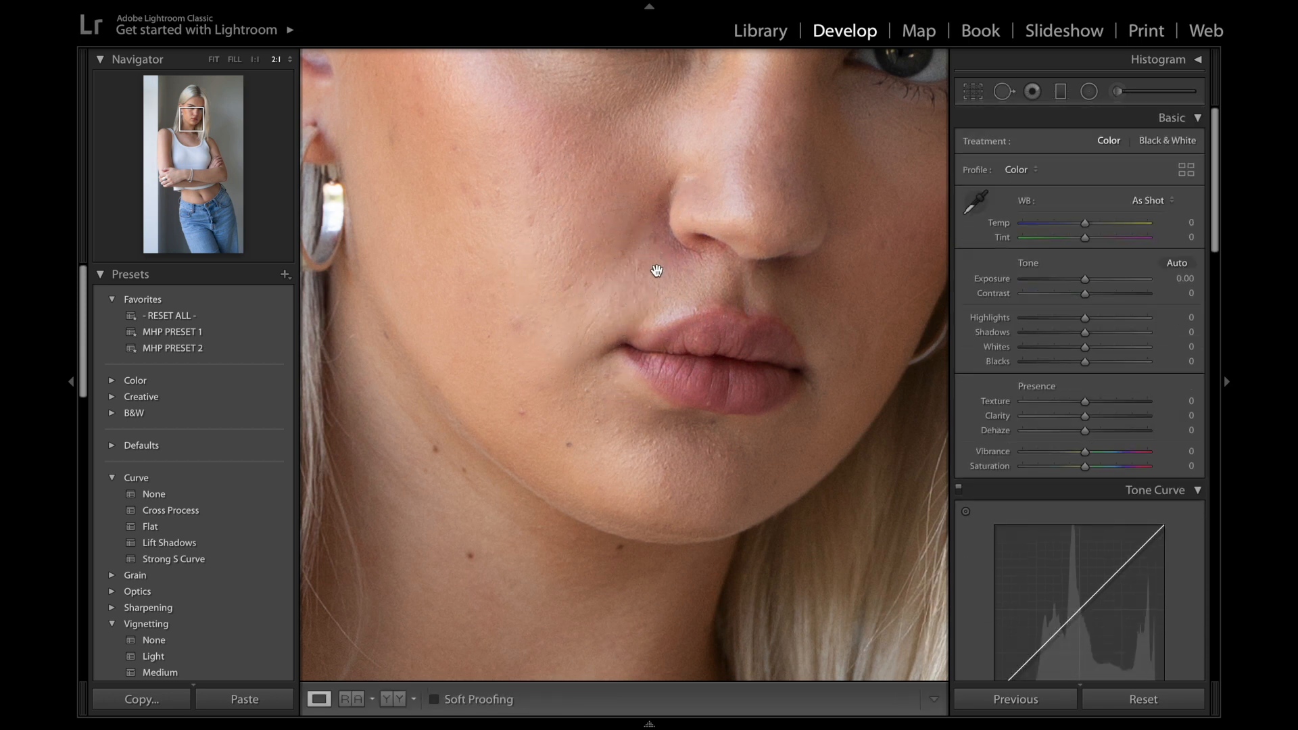
- Heal the small spot between the nostril and the mouth corner, sampling from the skin just below the nostril
mouse_move(654, 204)
left_mouse_down()
mouse_move(673, 271)
mouse_move(642, 283)
mouse_move(662, 274)
left_mouse_up()
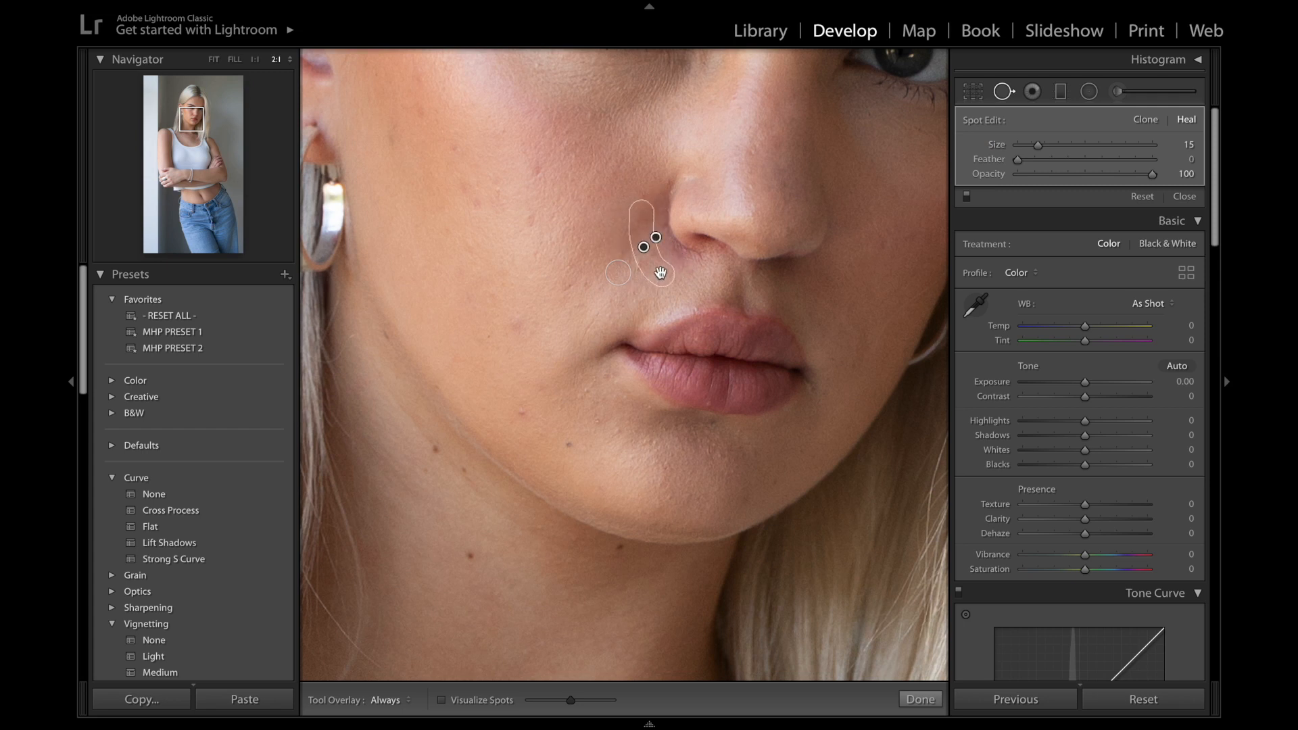
key("Delete")
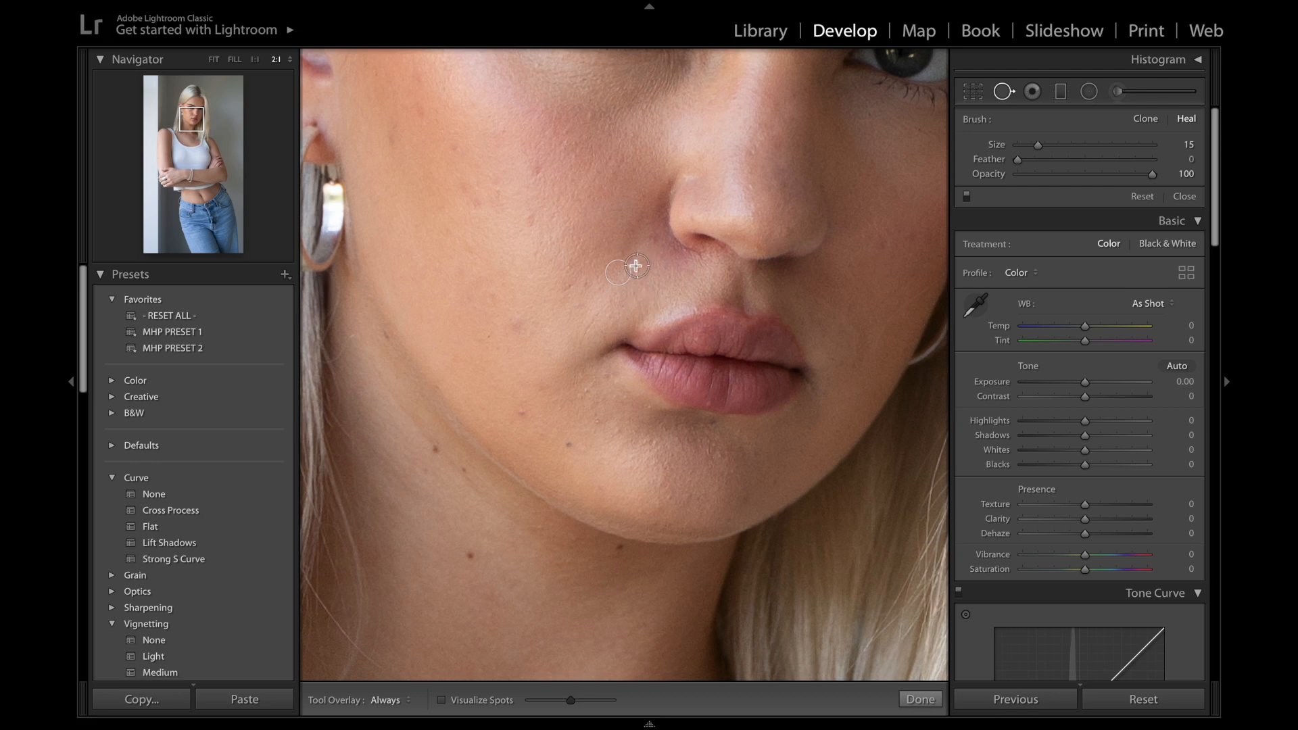
left_click(637, 266)
left_click_drag(602, 285, 661, 275)
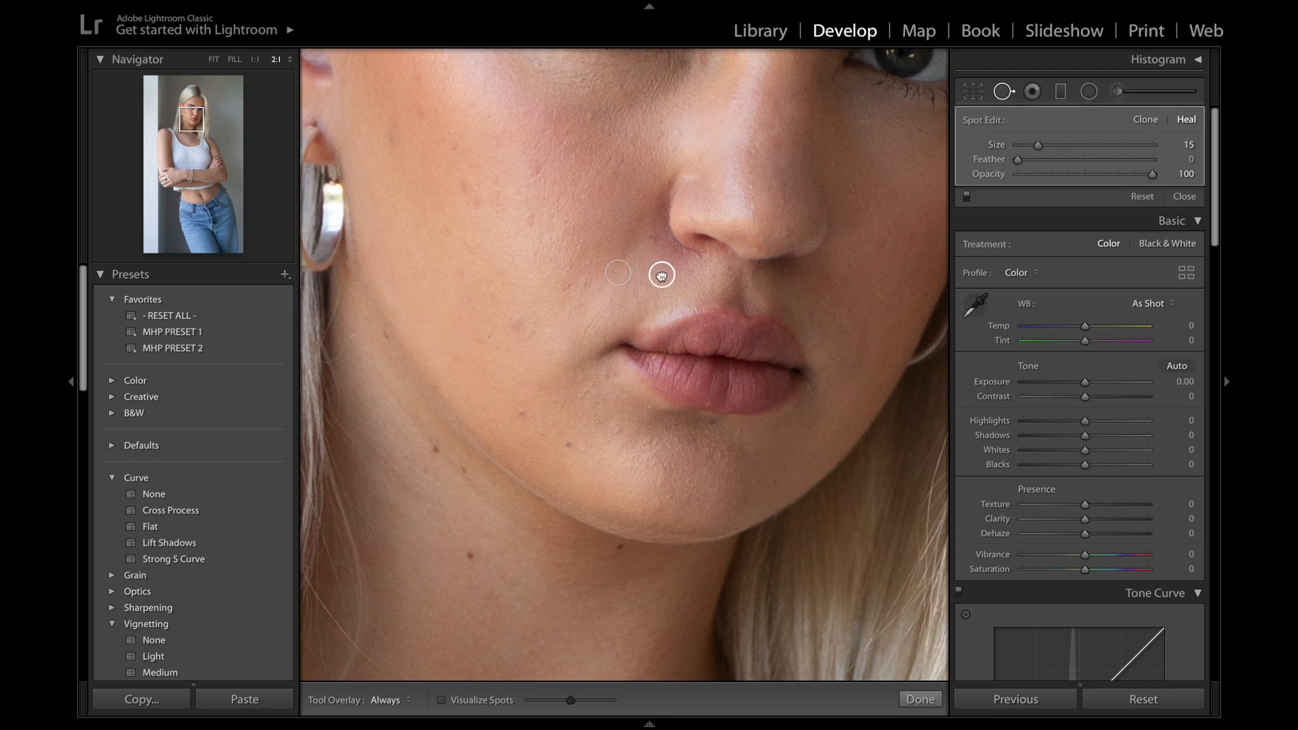
key("q")
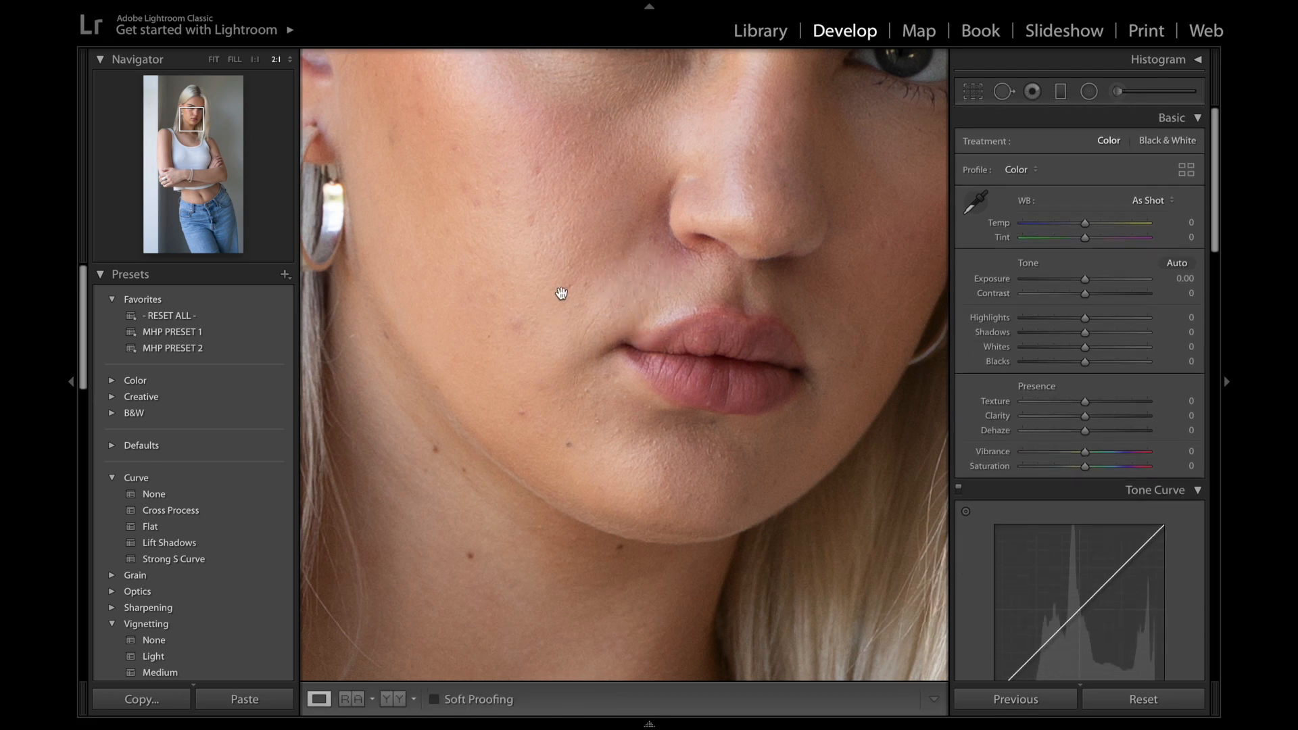
- Heal the three small spots running down the middle of the near cheek, using single size 15 healing spots
key("q")
left_click(538, 170)
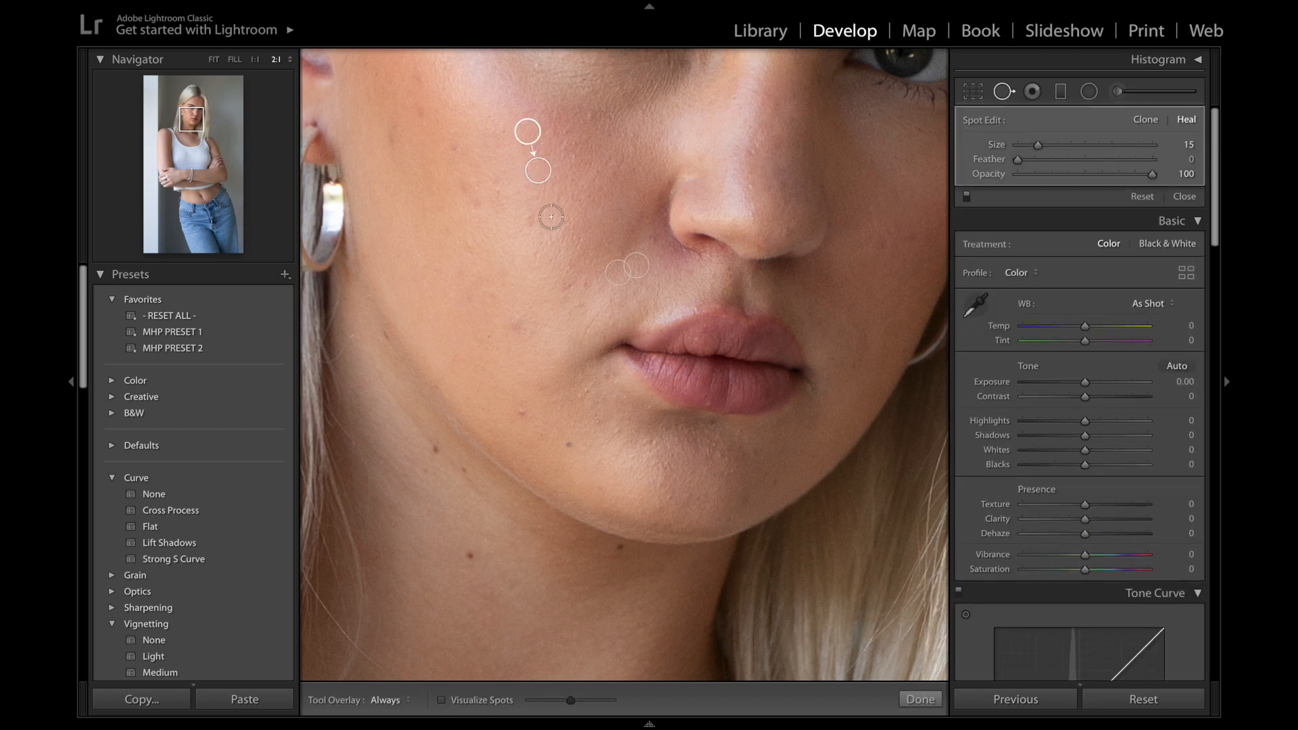
key("q")
key("q")
left_click(531, 221)
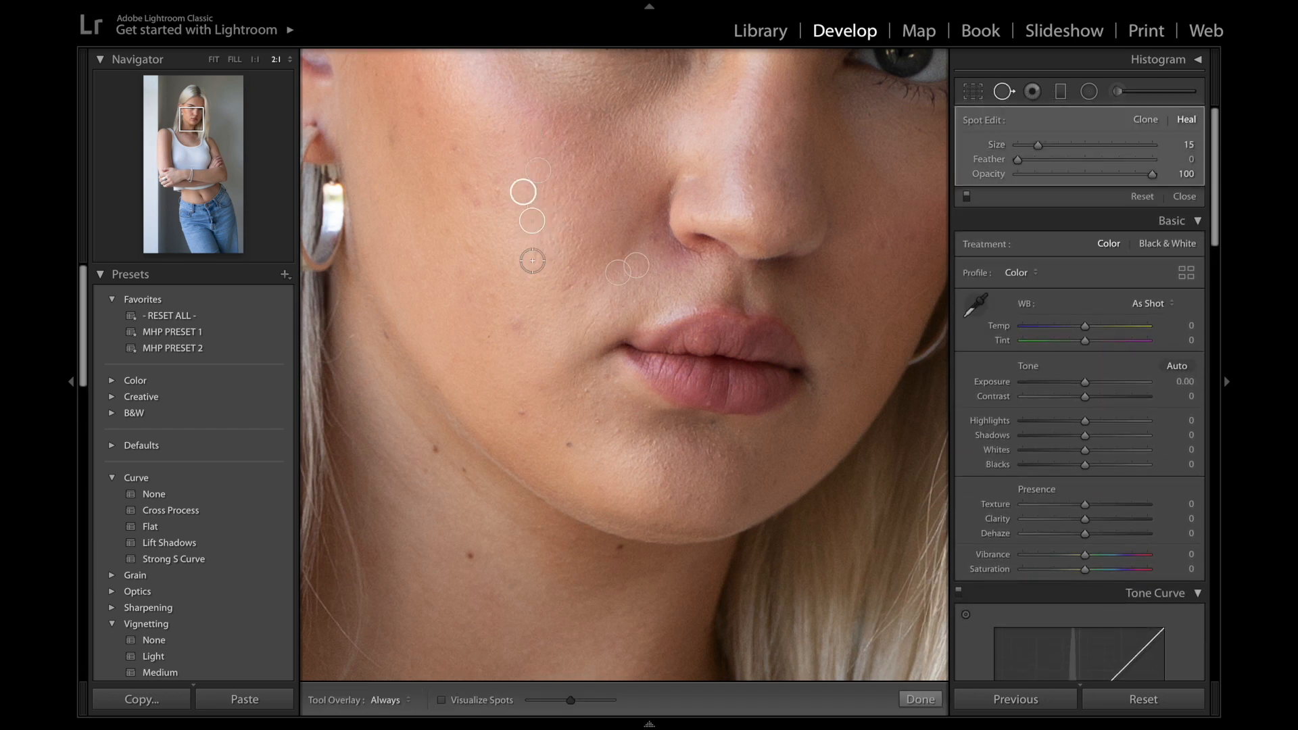
key("q")
key("q")
left_click(519, 327)
key("q")
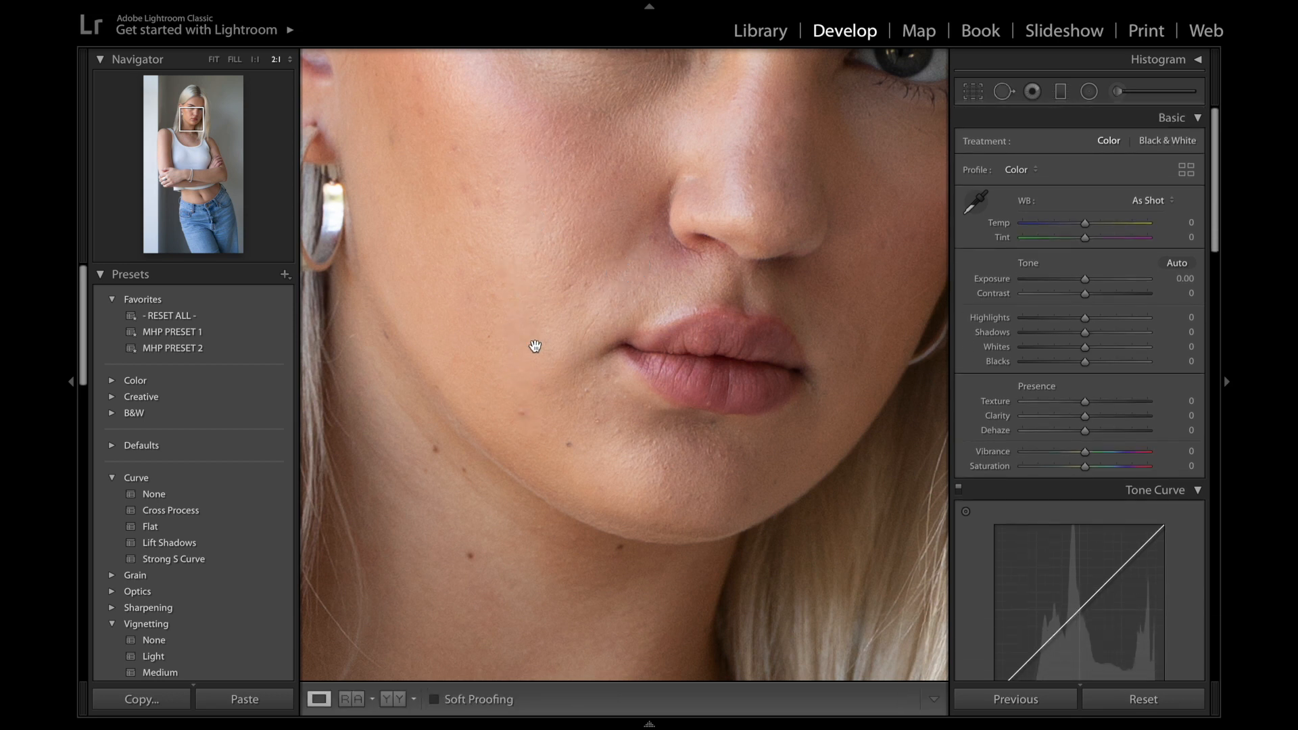
- Heal the elongated blemish on the outer cheek with a replaced sample source, and the spot nearer the ear
key("q")
left_click(474, 202)
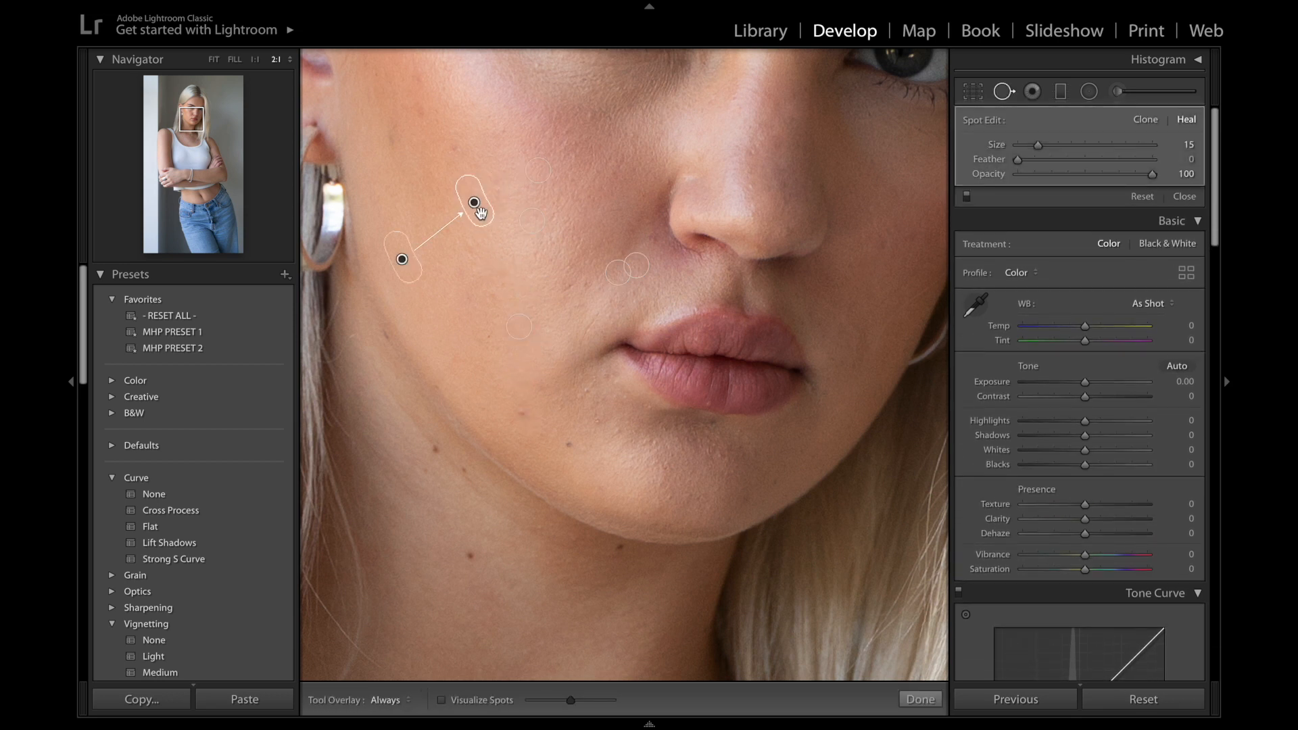
left_click_drag(401, 273, 445, 204)
key("q")
key("q")
key("q")
key("q")
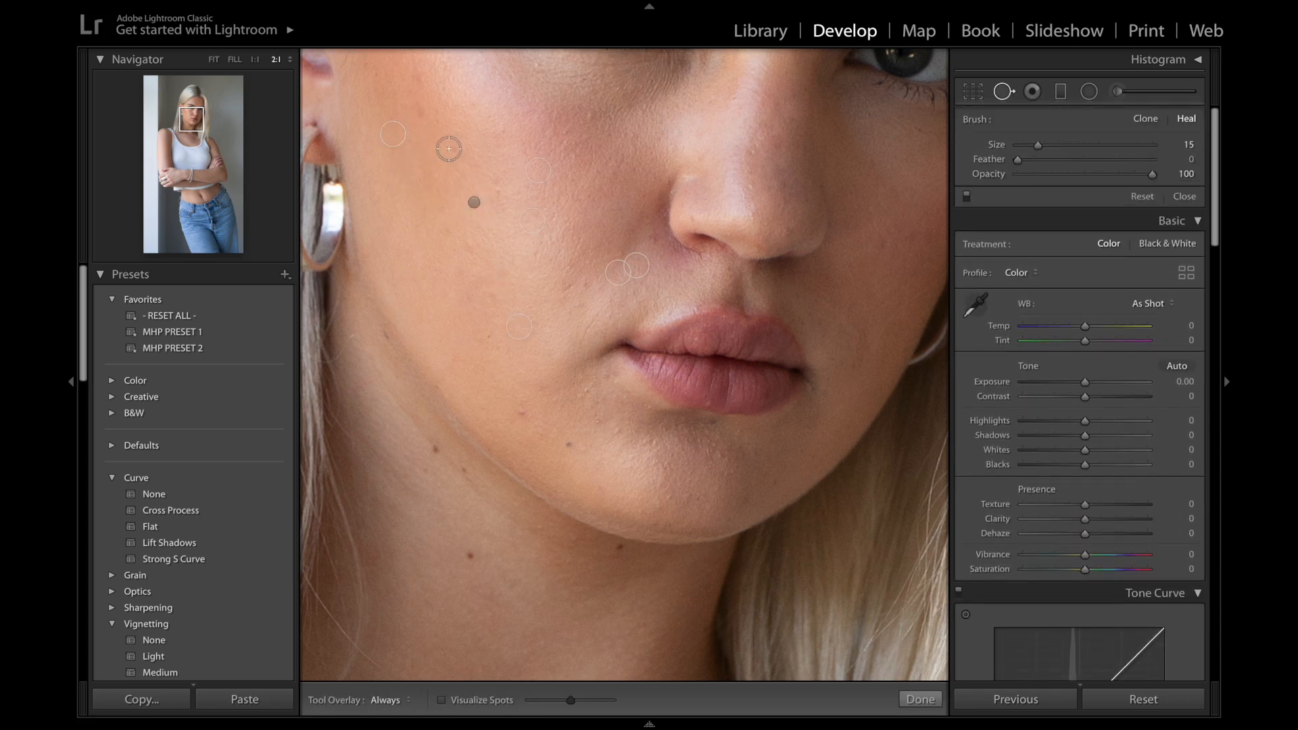
- Heal the remaining spots on the upper cheek, one toward the ear and one under the eye
key("q")
key("q")
key("q")
key("q")
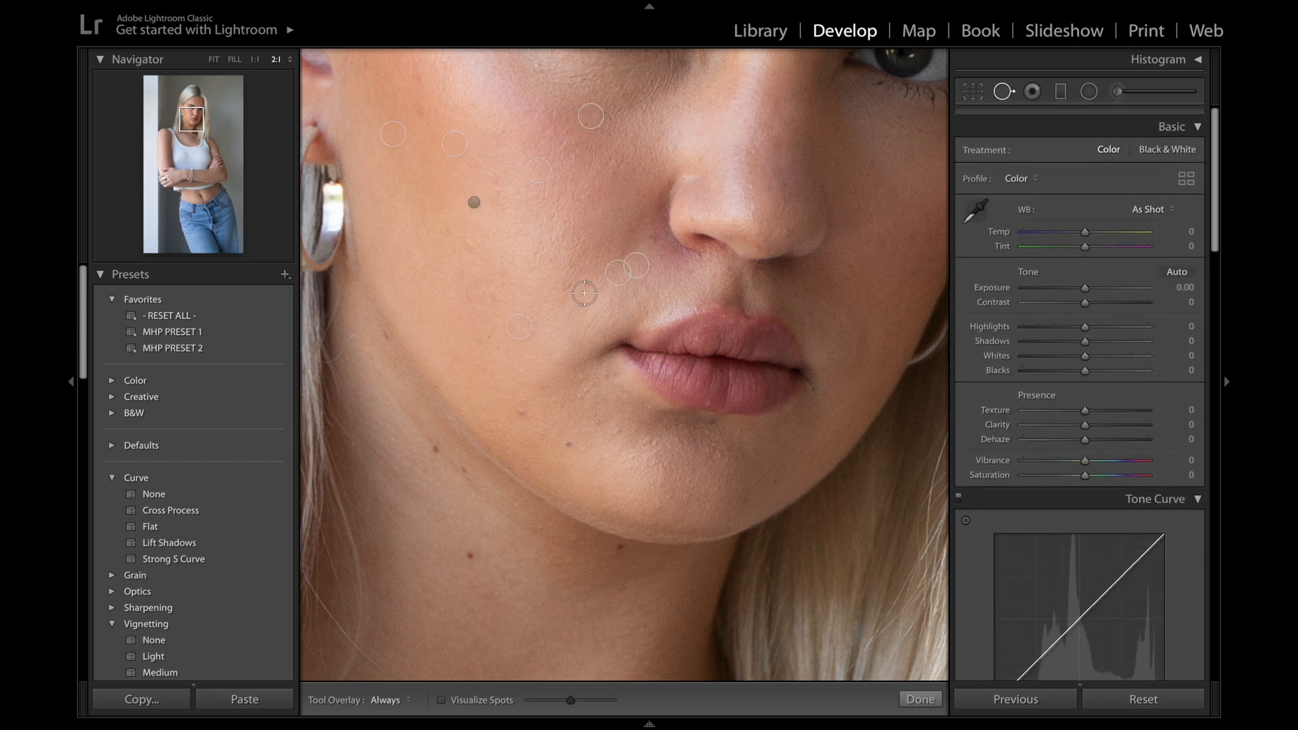
- Heal the uneven skin on the cheek beside the near mouth corner with short brush strokes
mouse_move(596, 289)
left_mouse_down()
mouse_move(559, 293)
mouse_move(576, 345)
left_mouse_up()
key("q")
key("q")
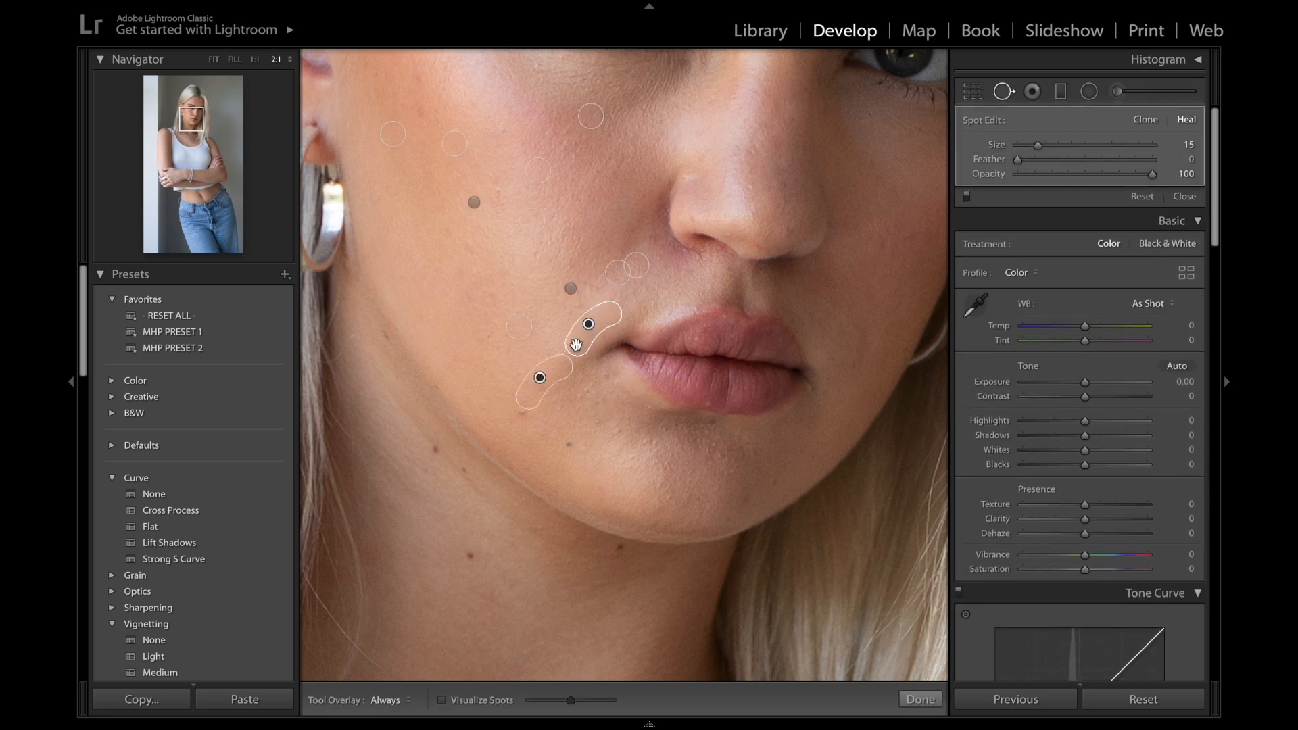
key("q")
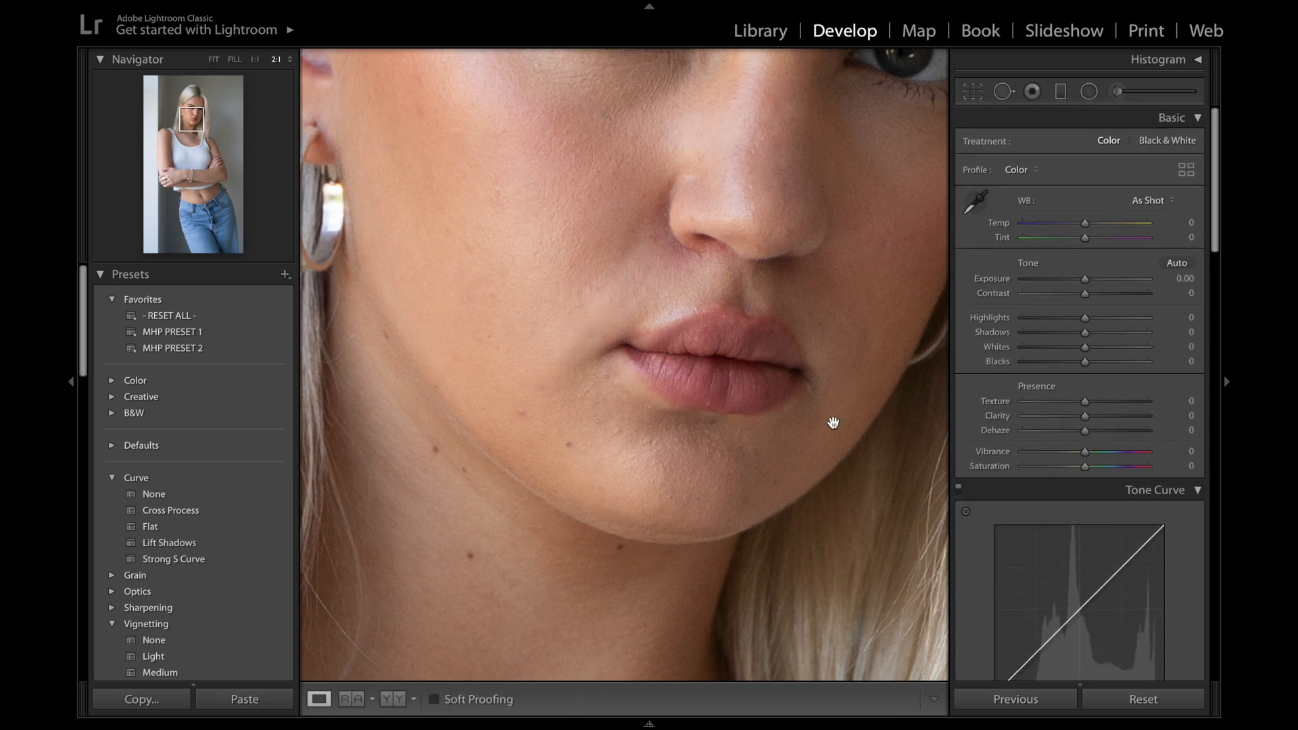
- Heal the far cheek with a short stroke beside the mouth corner and a single spot level with the nose
key("q")
left_click_drag(864, 365, 864, 329)
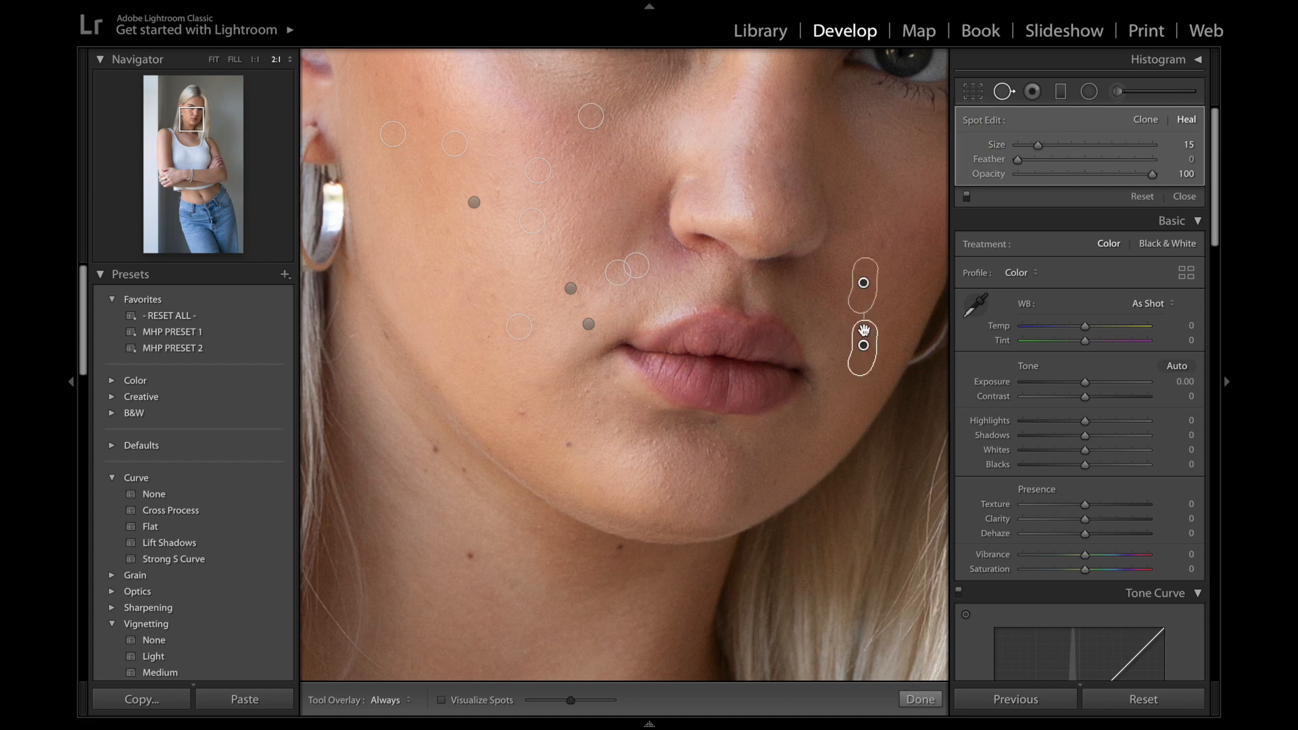
key("q")
key("q")
left_click(892, 242)
key("q")
- Heal the two spots high on the near cheek, in front of the ear
scroll(606, 204, "up", 3)
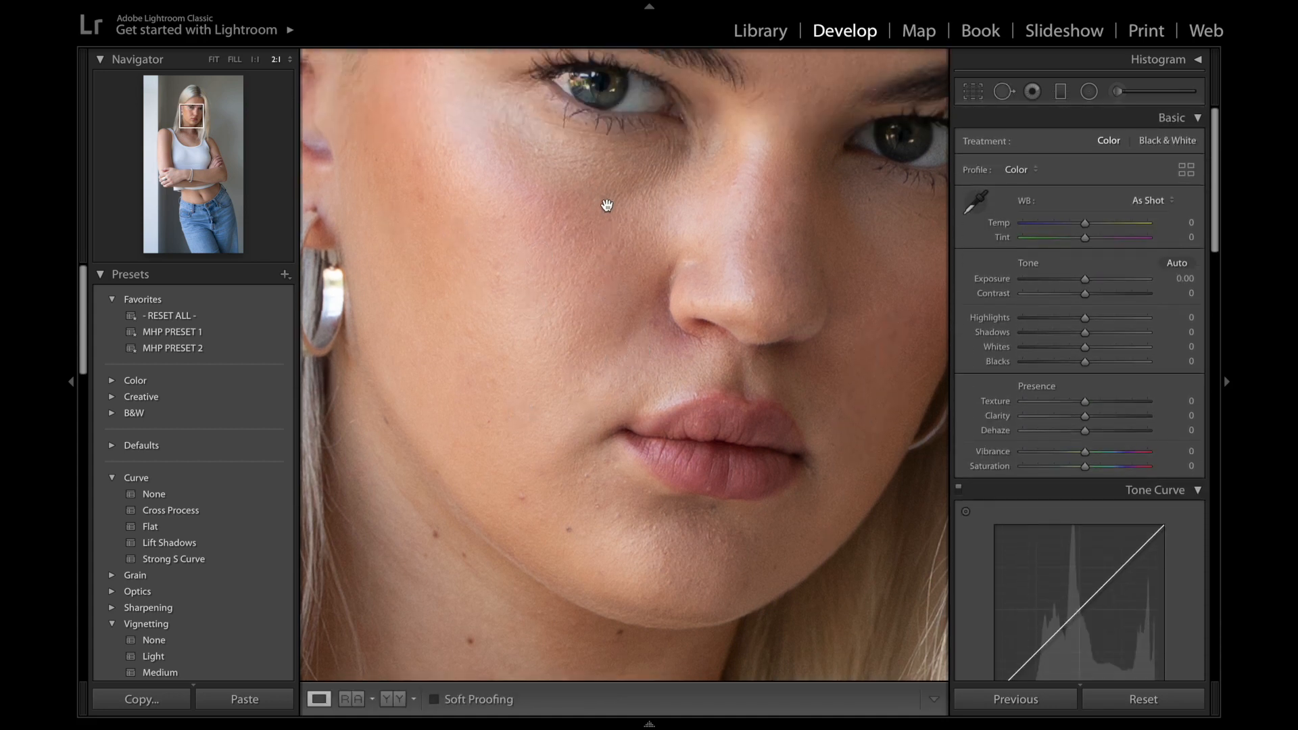
key("q")
left_click(394, 184)
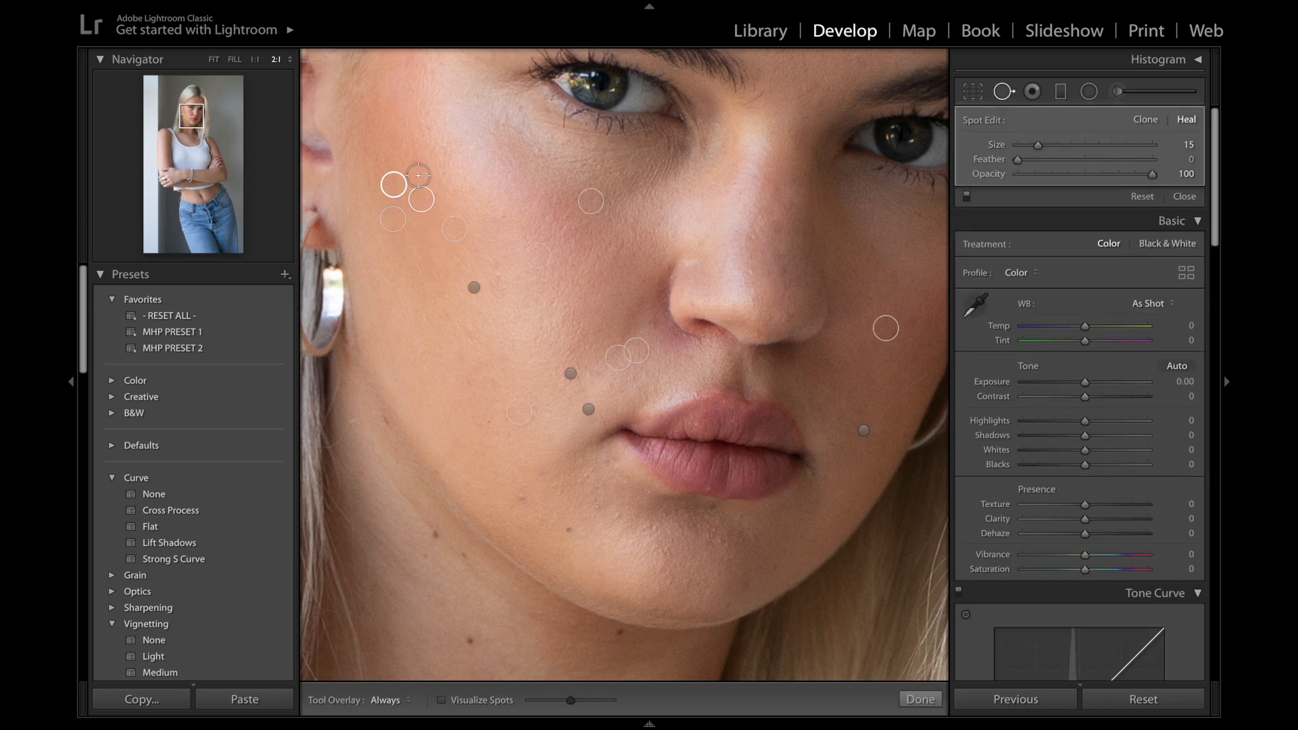
left_click(416, 166)
key("q")
key("q")
- Heal the small jawline spot, and the larger skin patch beside the near mouth corner with a size 54 brush
left_click(523, 495)
key("q")
key("q")
scroll(550, 493, "up", 5)
left_click(567, 347)
key("Delete")
key("q")
key("q")
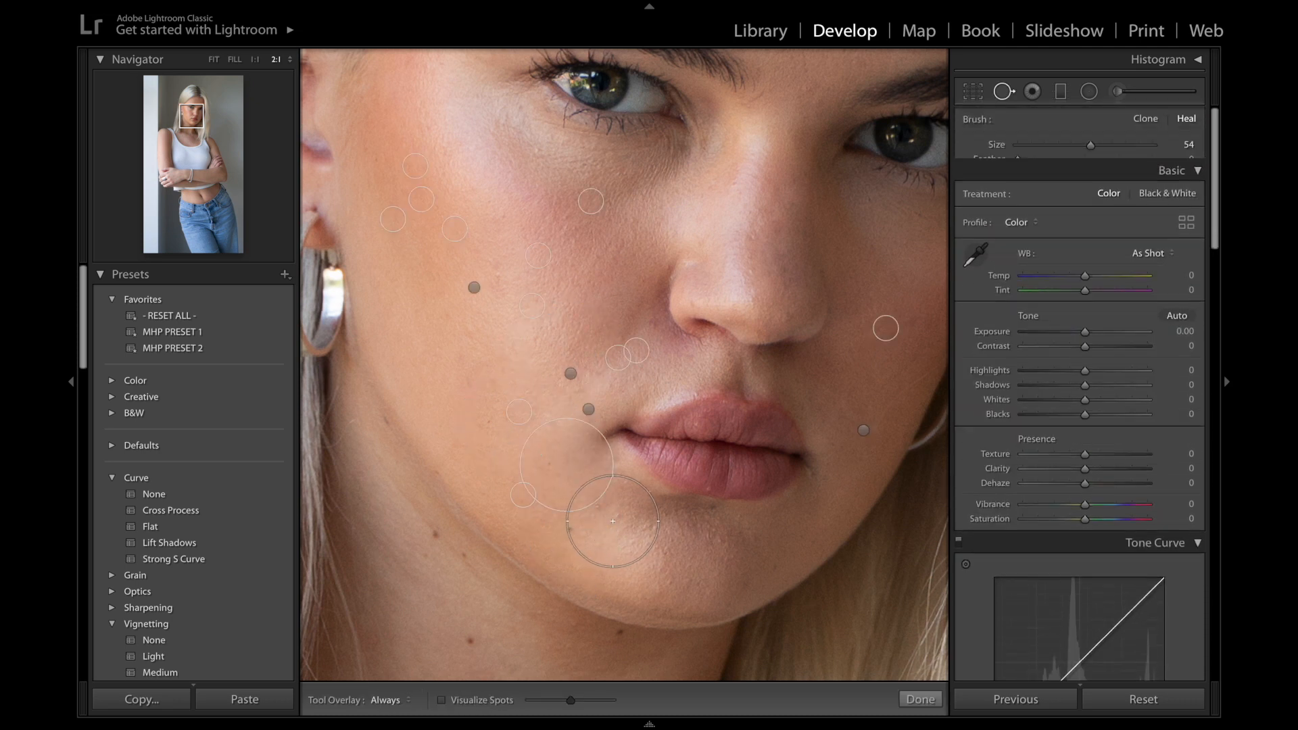
- Heal the chin area below the near mouth corner with a size 34 brush, moving the sample source toward the lower cheek
scroll(608, 521, "down", 5)
left_click(612, 521)
key("slash")
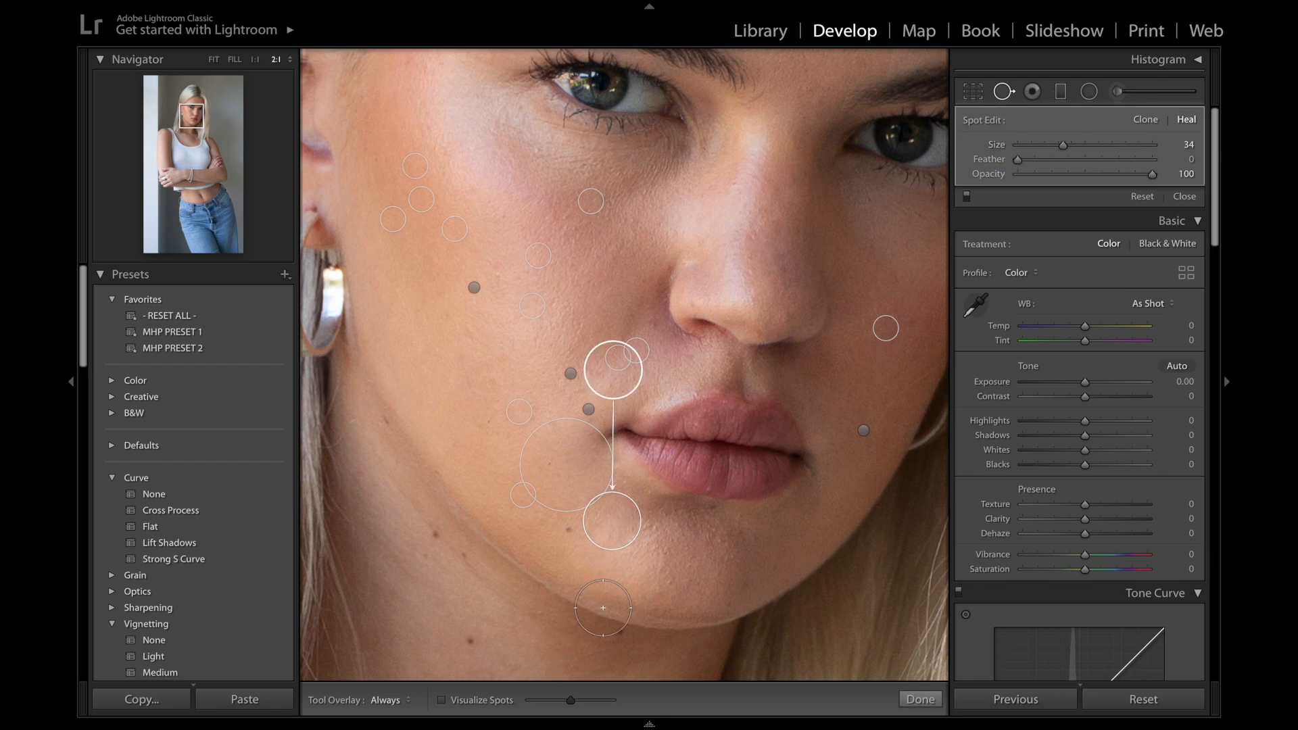
mouse_move(613, 397)
left_mouse_down()
mouse_move(575, 474)
mouse_move(540, 473)
left_mouse_up()
key("q")
key("q")
- Heal the middle of the chin at size 34, sampling from the skin toward the jaw, with opacity lowered to about 70
left_click(651, 546)
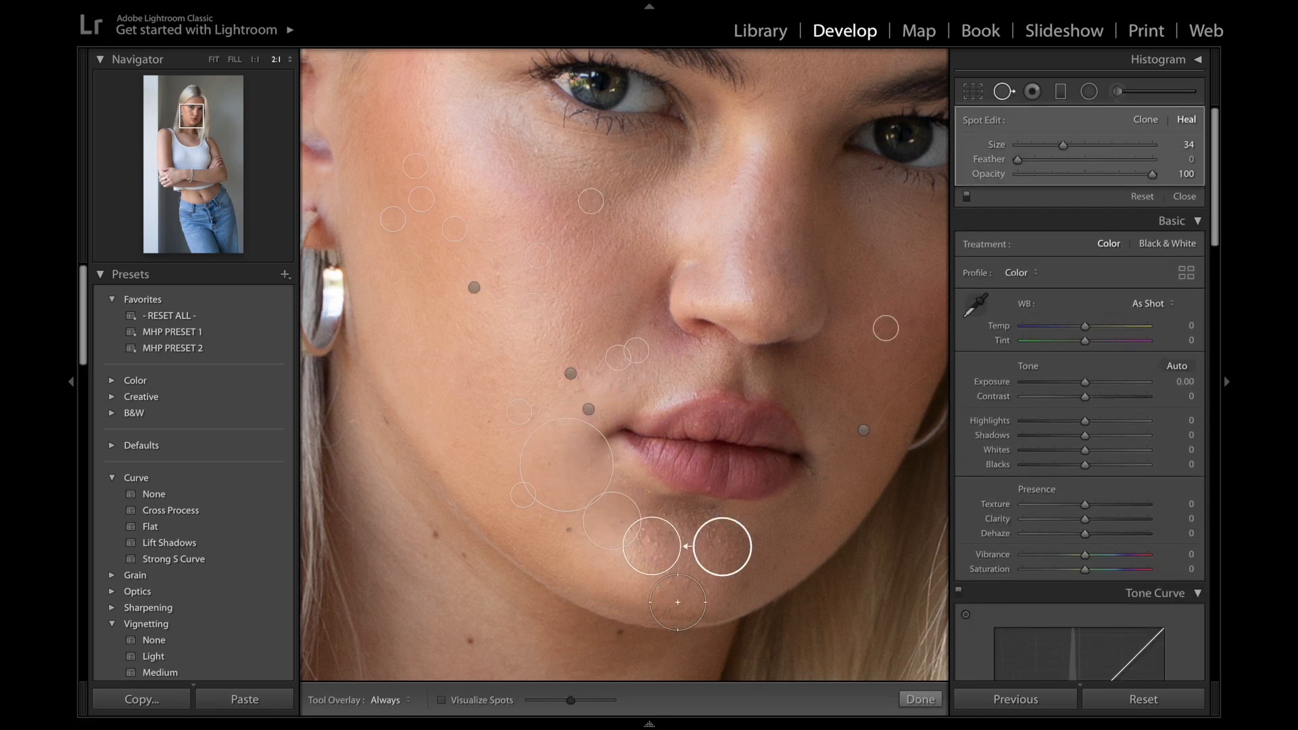
mouse_move(722, 546)
left_mouse_down()
mouse_move(599, 549)
mouse_move(611, 554)
left_mouse_up()
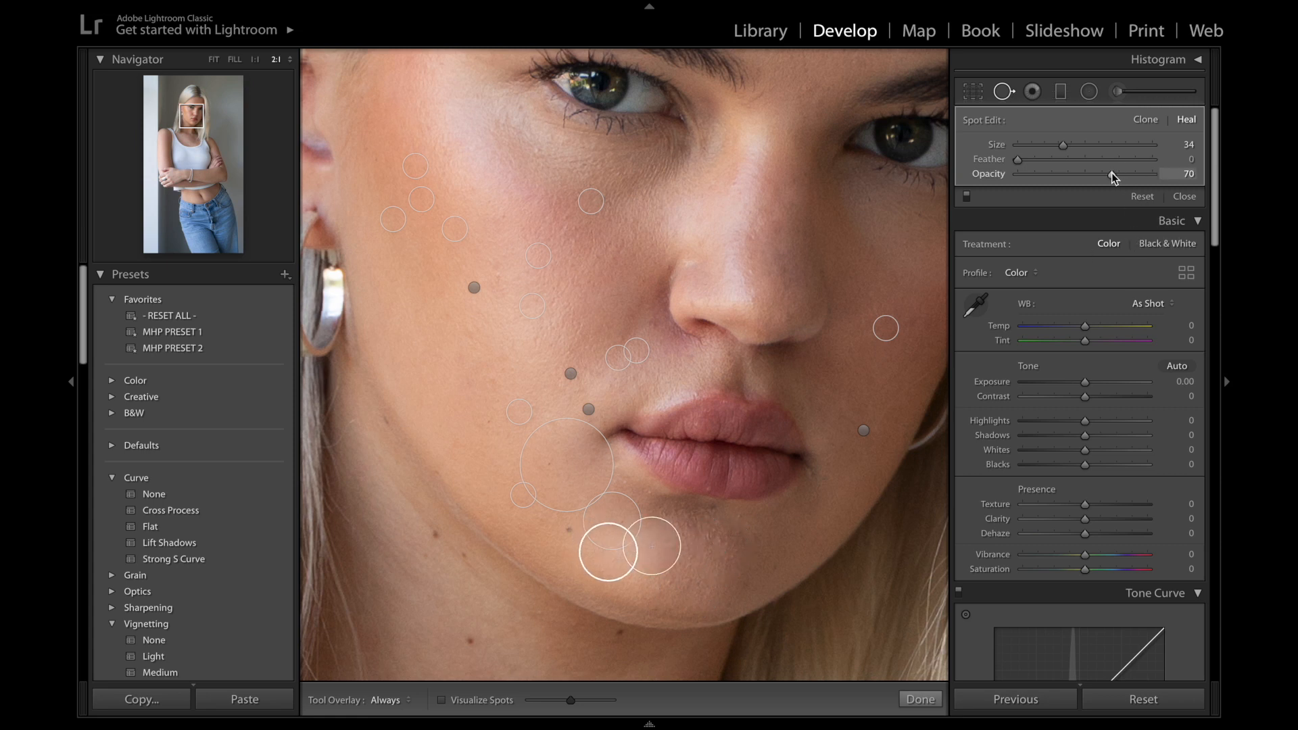
key("q")
key("q")
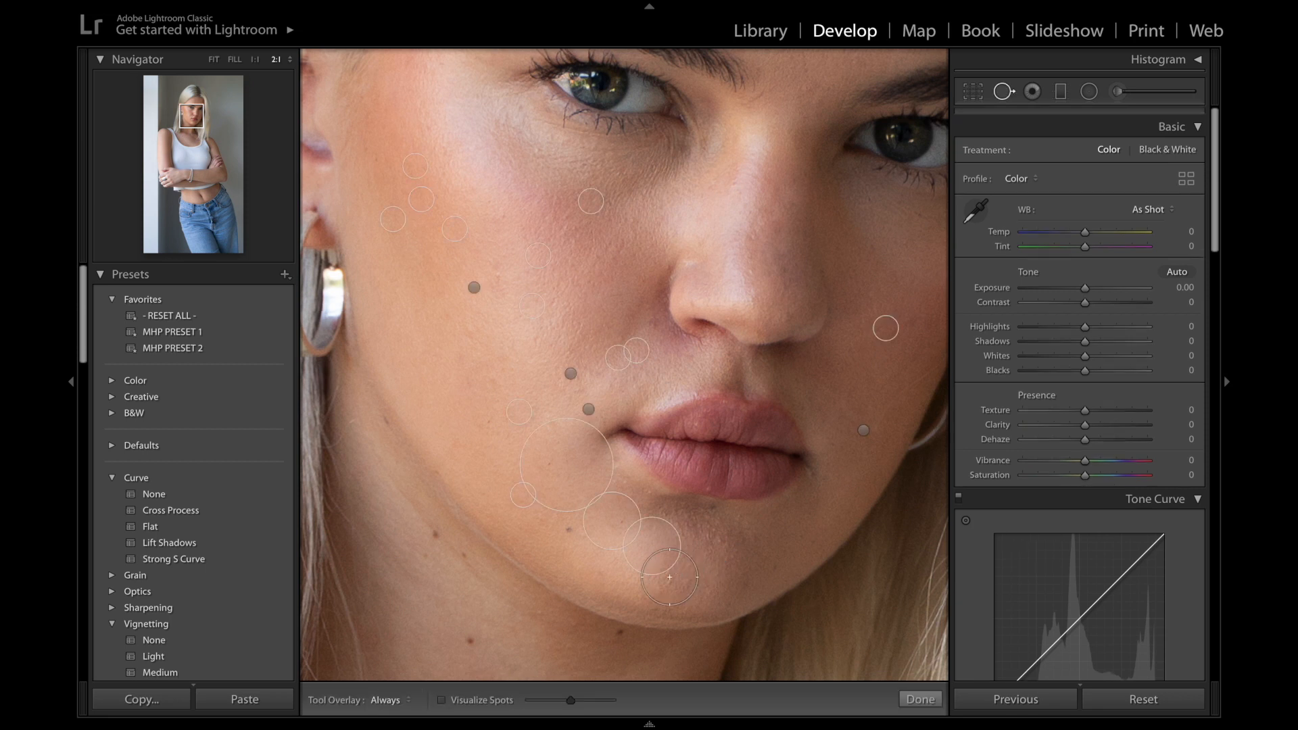
- Heal three more uneven spots across the lower and far side of the chin with a size 24 brush
left_click(671, 582)
key("q")
key("q")
left_click(721, 549)
key("q")
key("q")
left_click(748, 574)
key("q")
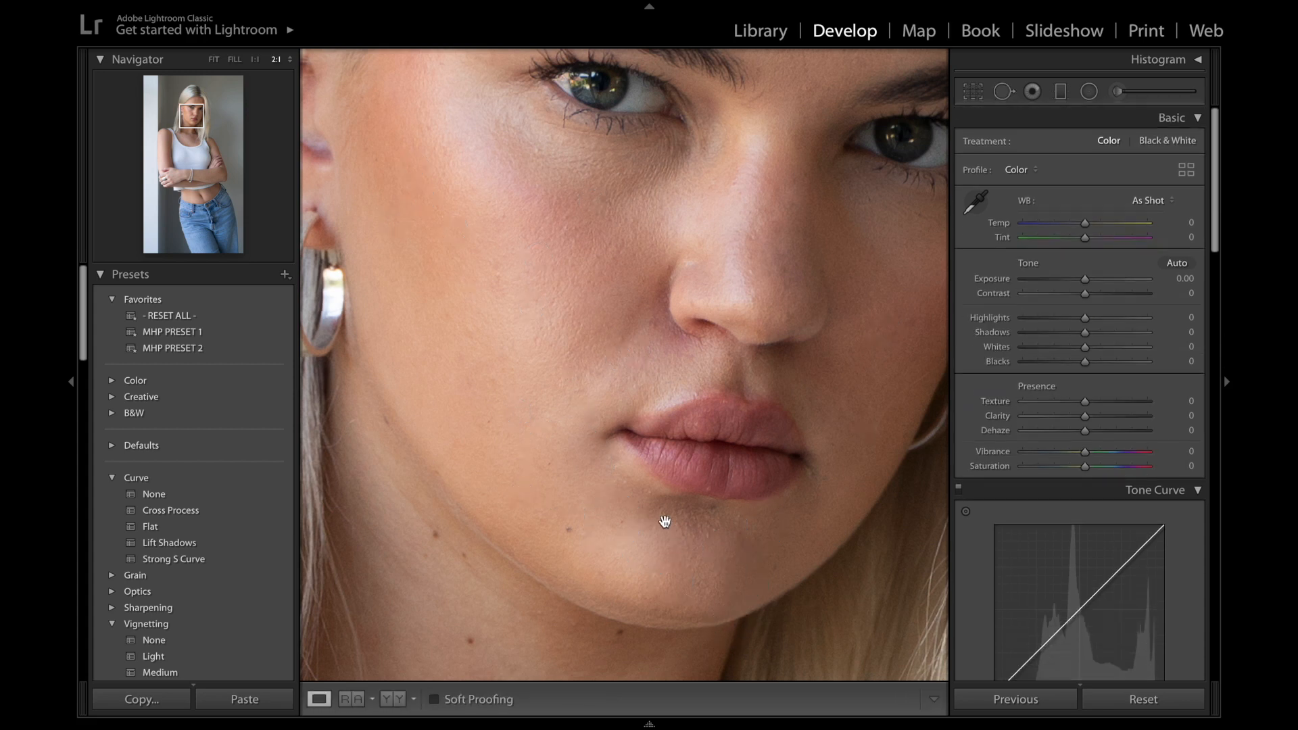
- Heal the shadowed skin just beneath the lower lip with a size 24 stroke, sampling from the middle of the chin
key("q")
left_click_drag(670, 519, 713, 522)
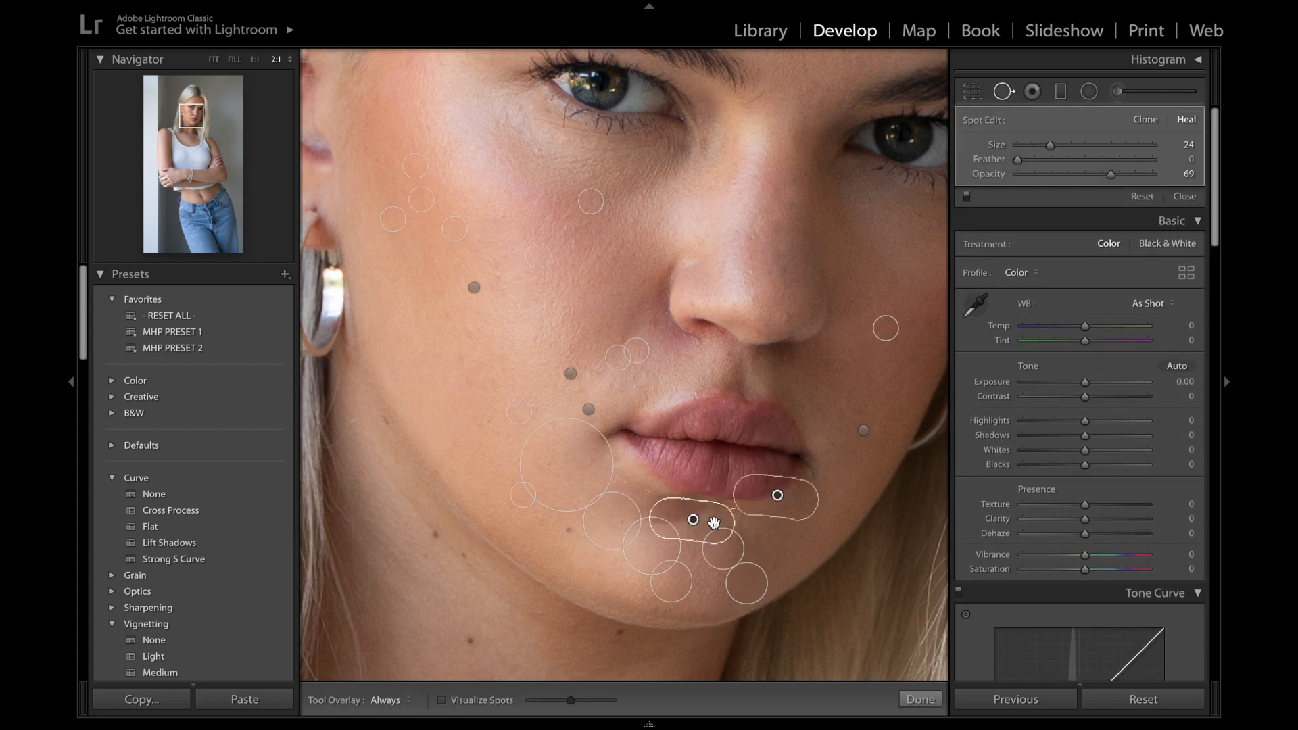
left_click_drag(778, 496, 690, 561)
key("q")
key("q")
- Heal the far side of the chin with a short size 19 stroke, moving its sample source to the neck
scroll(757, 556, "down", 3)
left_click_drag(753, 548, 740, 528)
left_click_drag(570, 656, 570, 658)
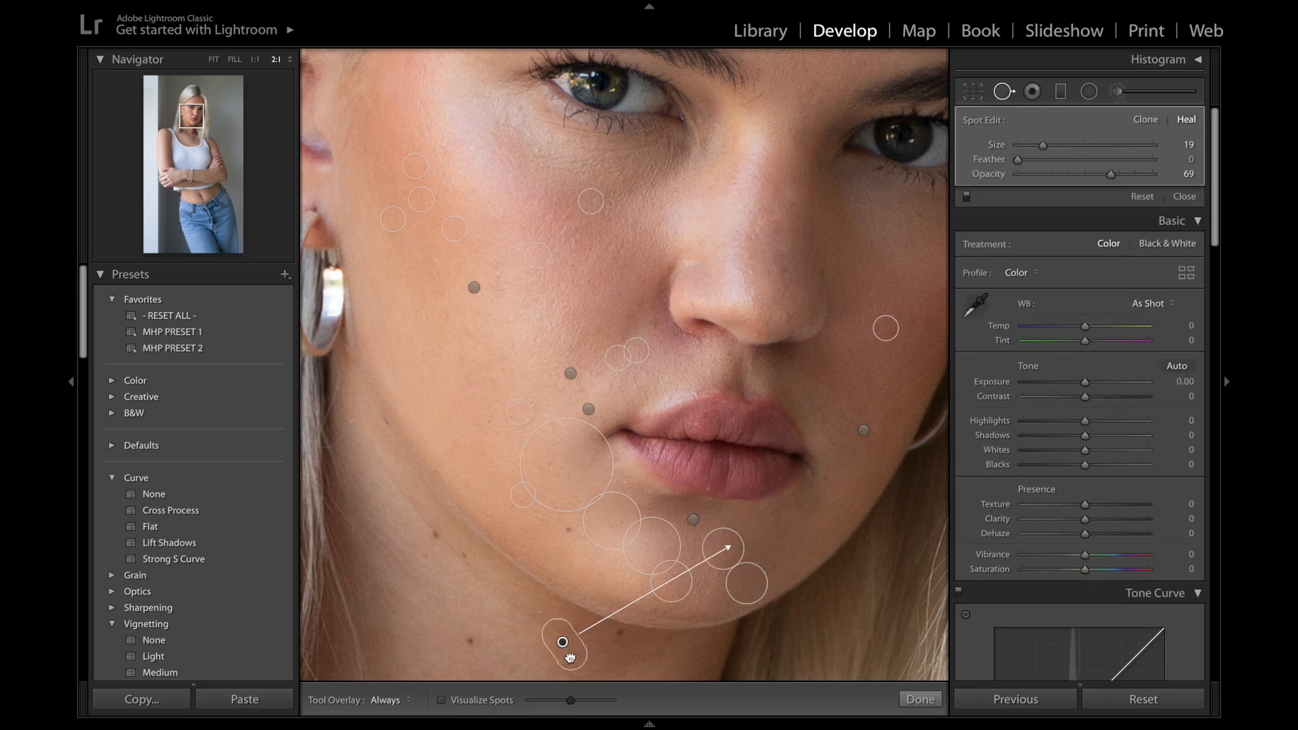
key("q")
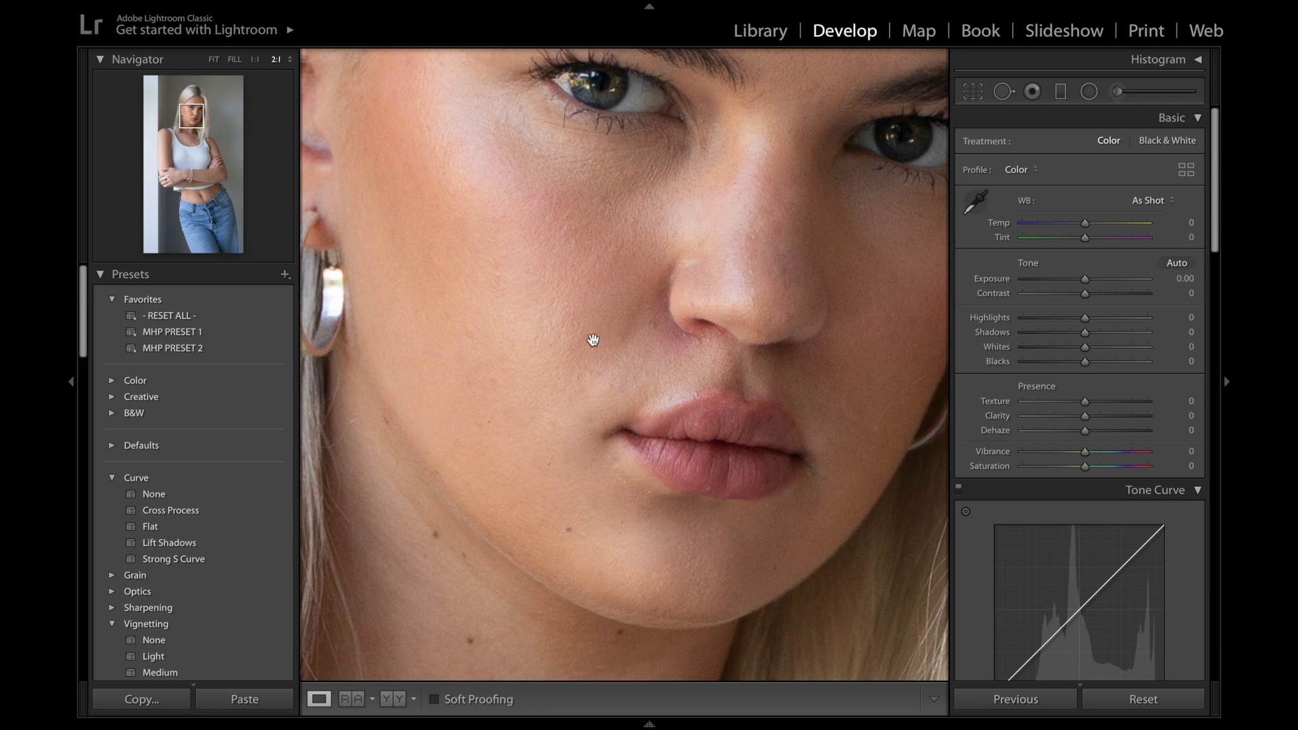
- Heal the cheek area above the near mouth corner with a size 54 brush at 69 opacity
key("q")
scroll(581, 410, "up", 10)
left_click(583, 358)
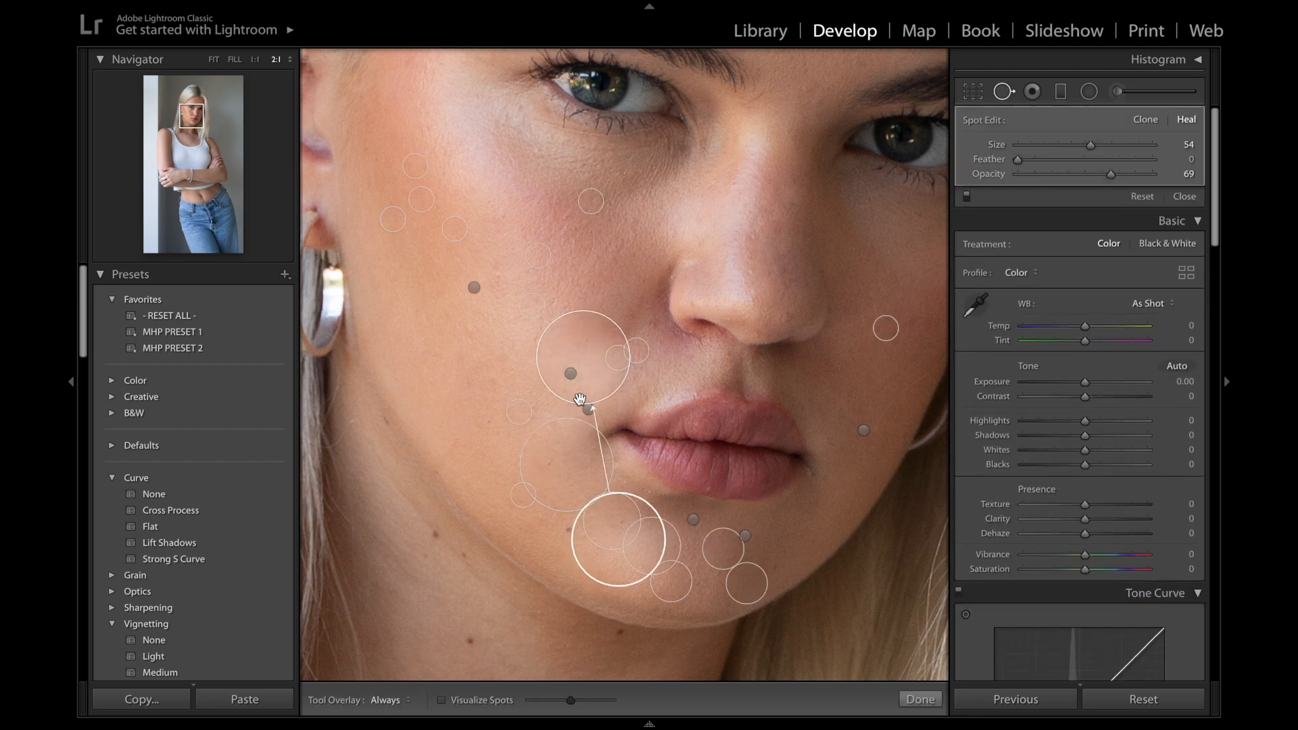
- Move the sample source of the large cheek spot near the mouth corner up to the upper cheek
left_click_drag(621, 538, 548, 257)
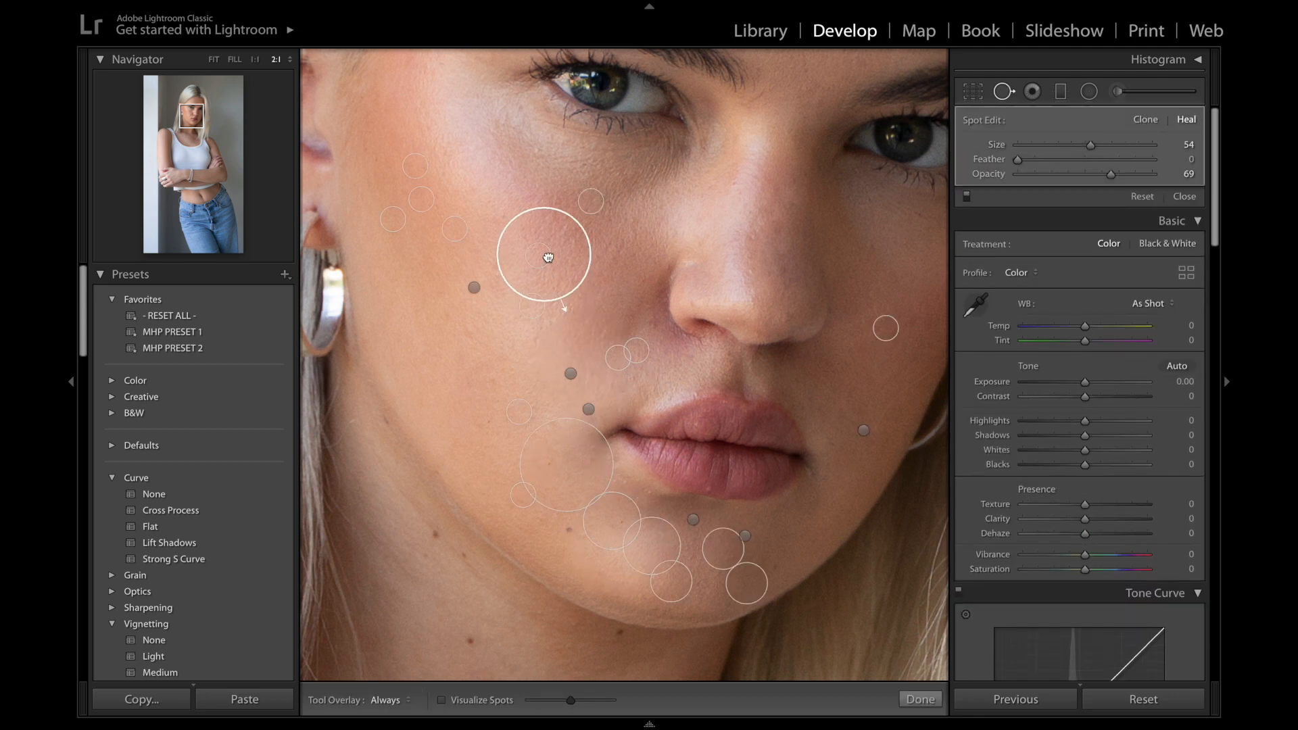
key("q")
key("q")
- Heal the middle of the near cheek and the skin beside the nostril, using a size 39 brush for the latter
scroll(548, 320, "down", 3)
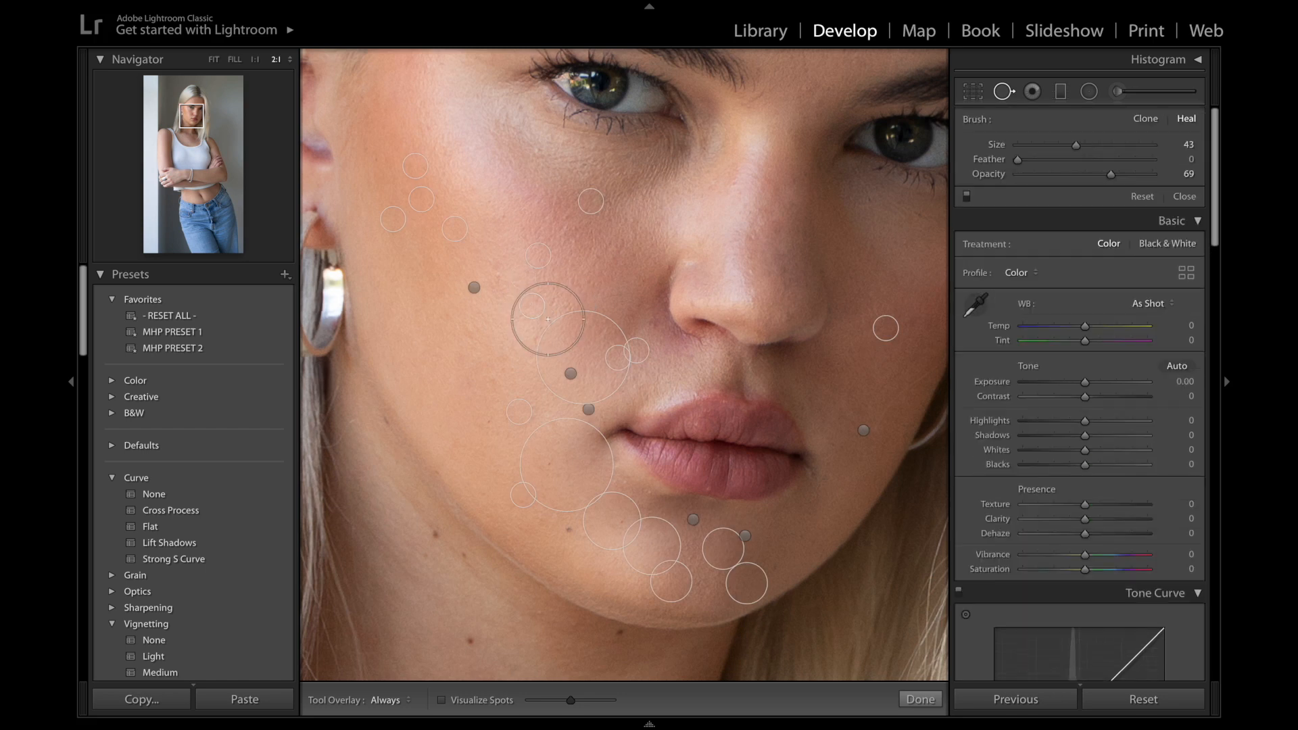
scroll(547, 320, "down", 2)
key("q")
key("q")
scroll(645, 309, "down", 2)
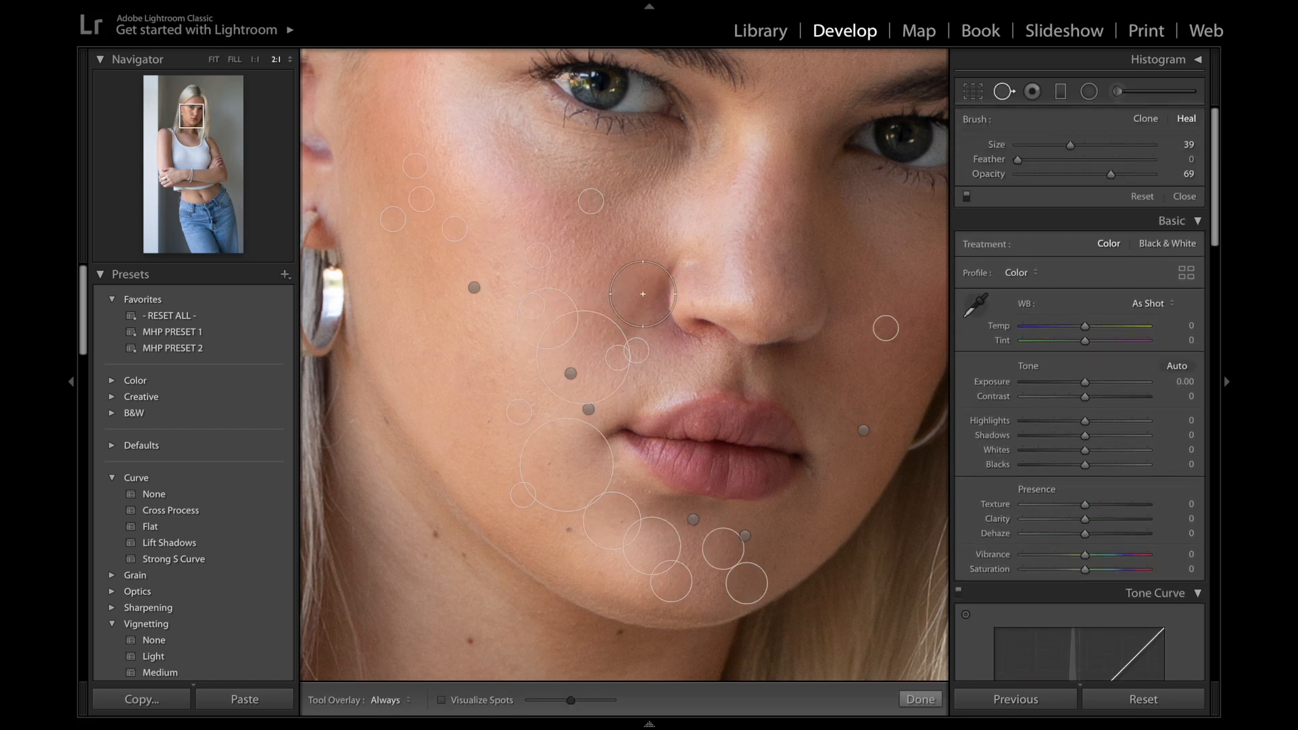
key("q")
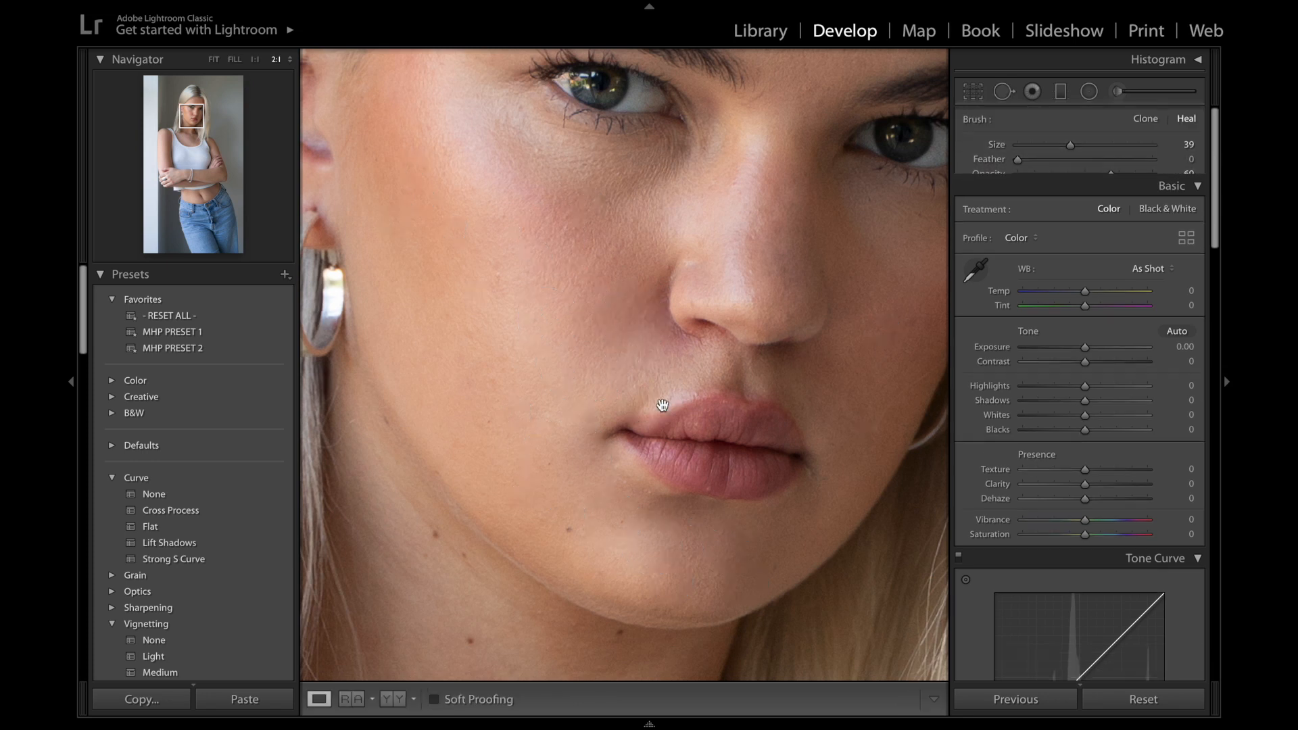
key("q")
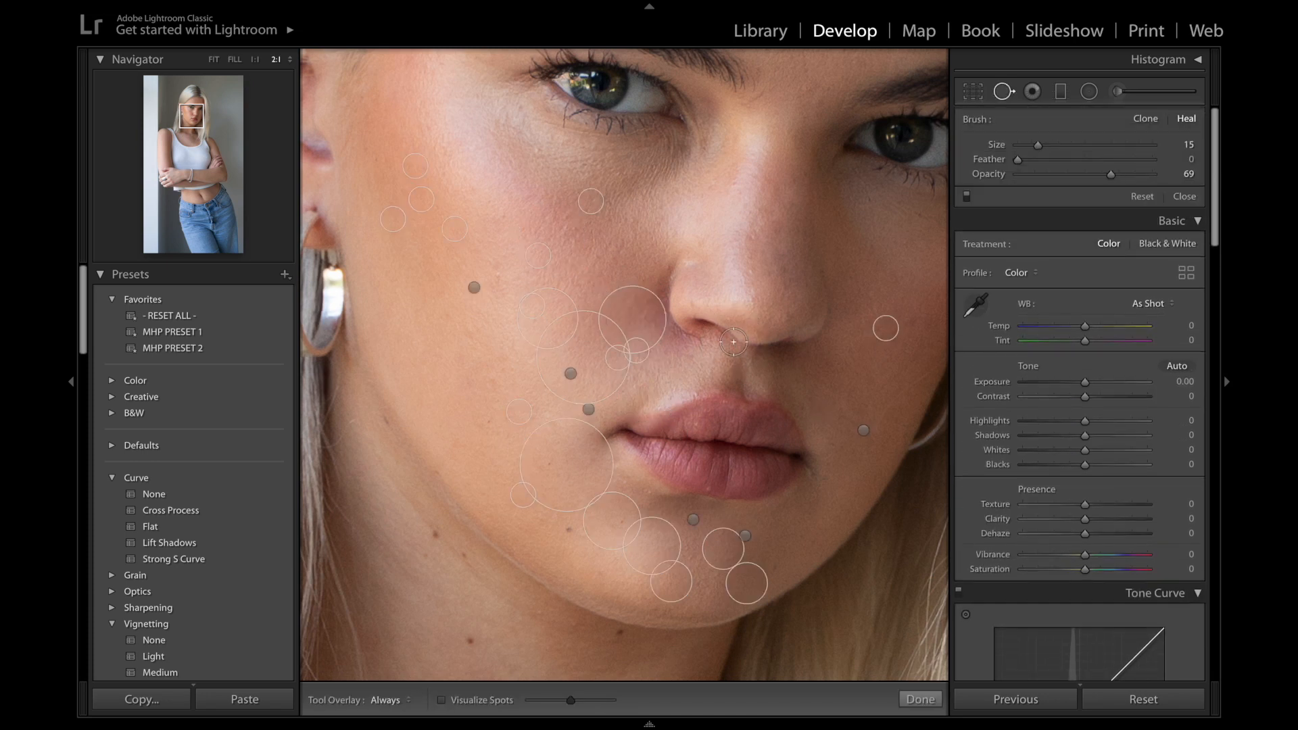
- Heal the crease around the near nostril with a size 11 stroke, sampling from the adjacent cheek, and set its opacity to 39
mouse_move(665, 271)
left_mouse_down()
mouse_move(661, 322)
mouse_move(676, 340)
mouse_move(705, 340)
left_mouse_up()
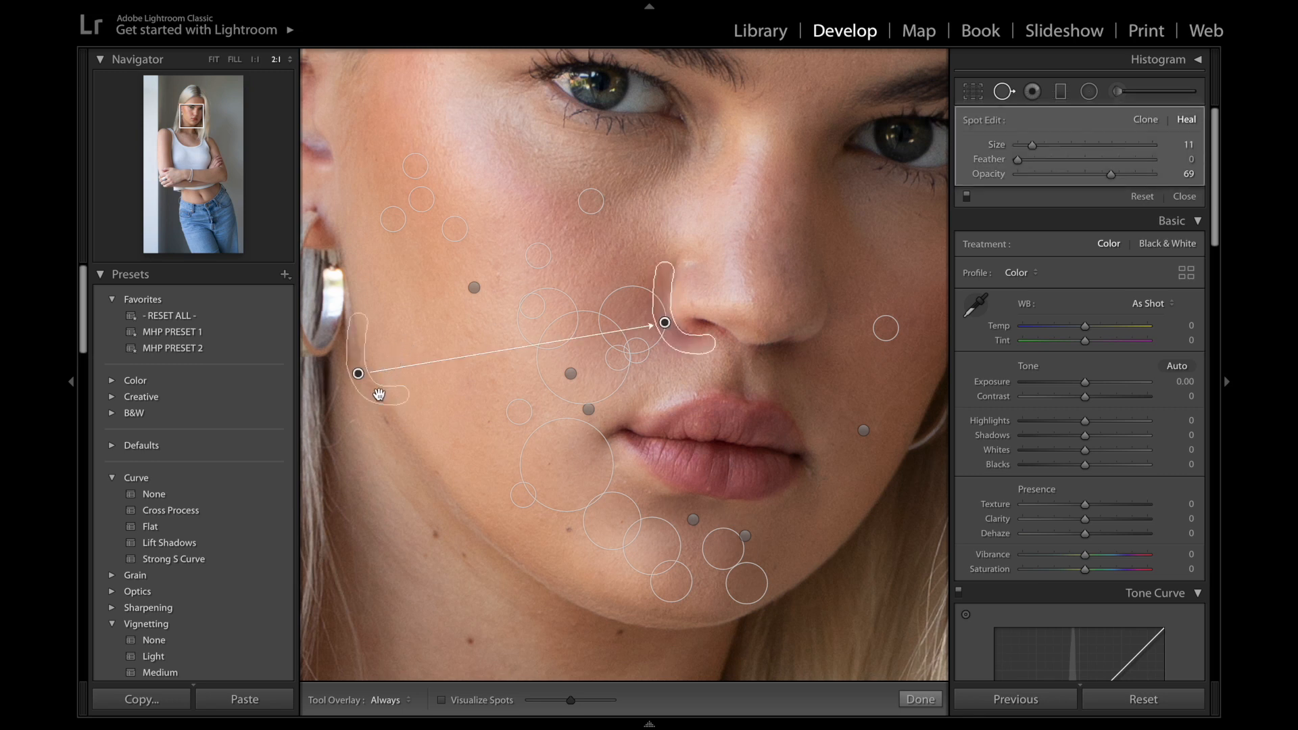
mouse_move(377, 392)
left_mouse_down()
mouse_move(598, 380)
mouse_move(691, 354)
left_mouse_up()
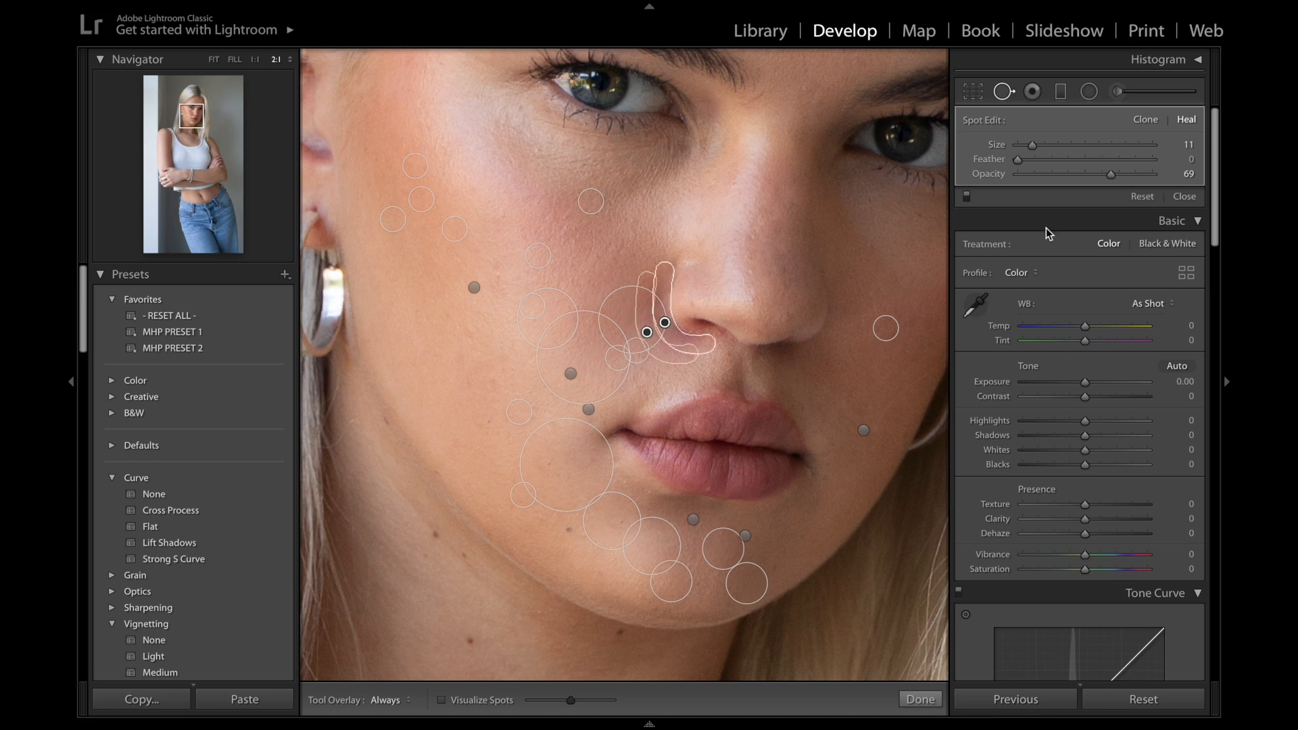
left_click(1077, 175)
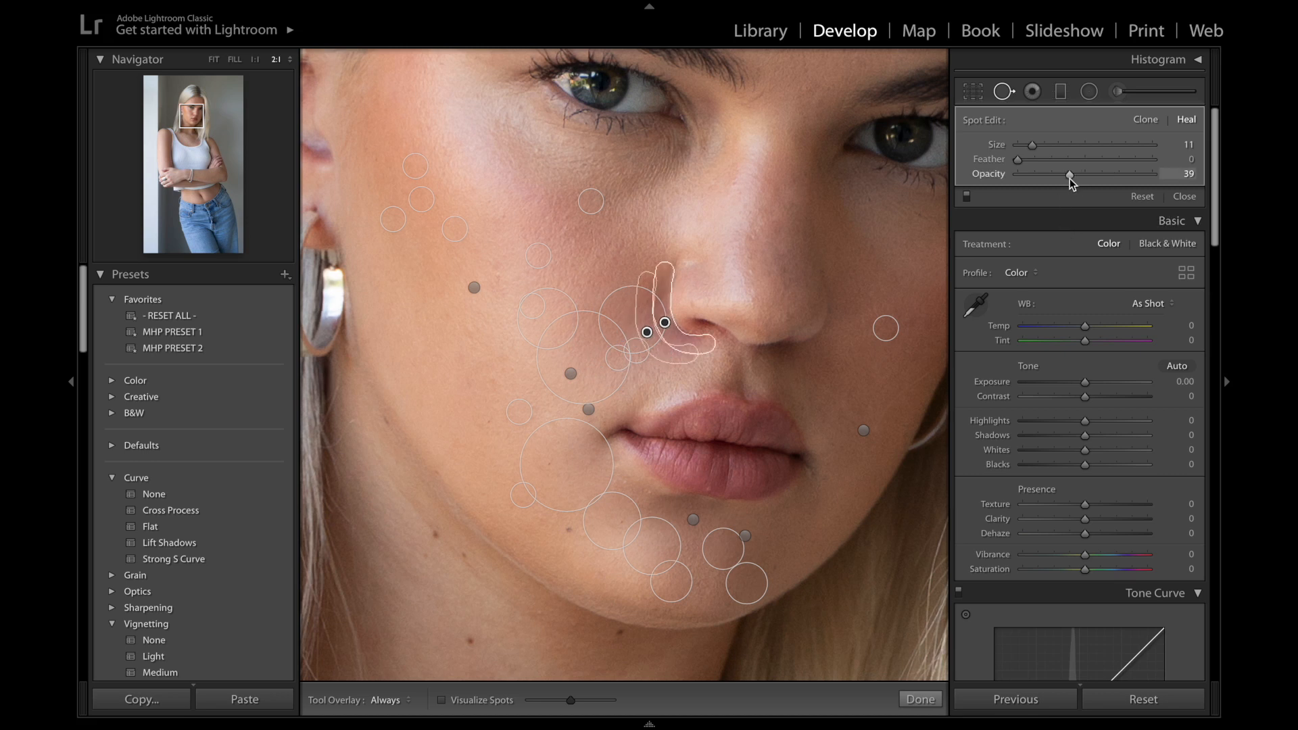
key("q")
key("q")
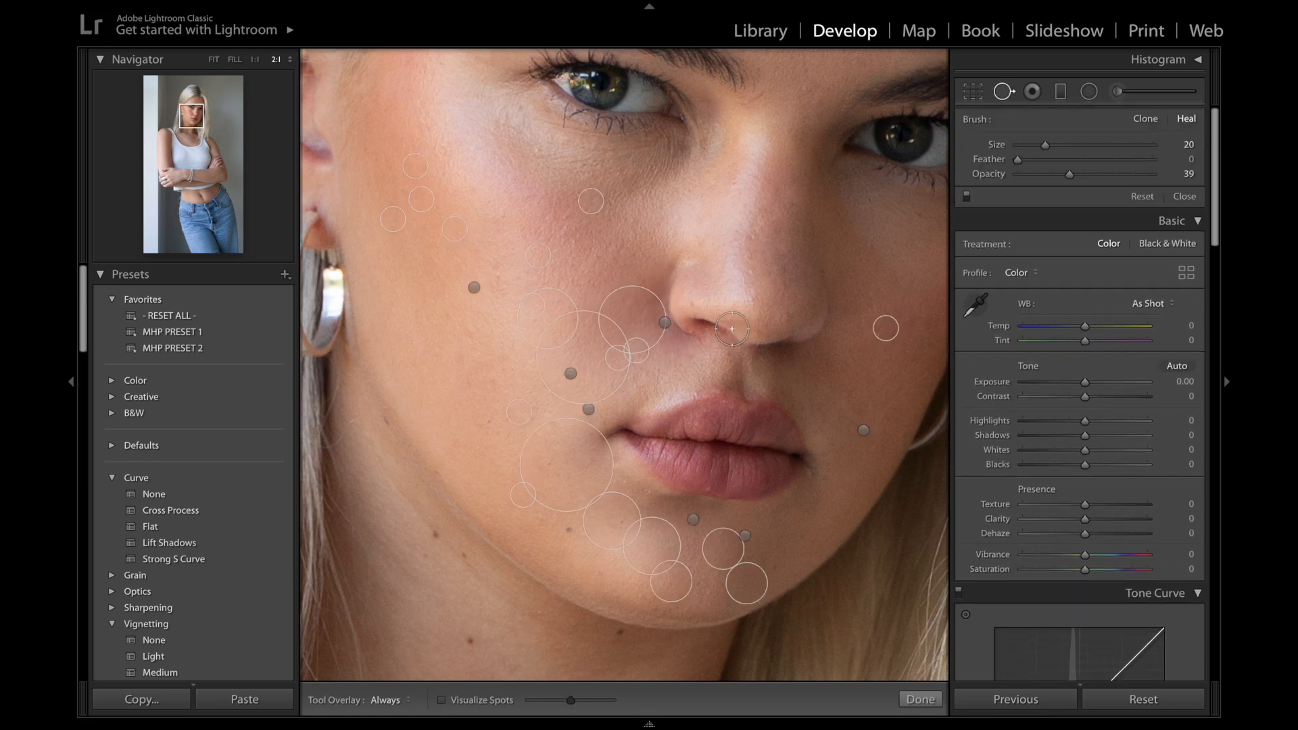
- Heal the forehead above the near eyebrow with a short size 20 stroke at 100 opacity
key("q")
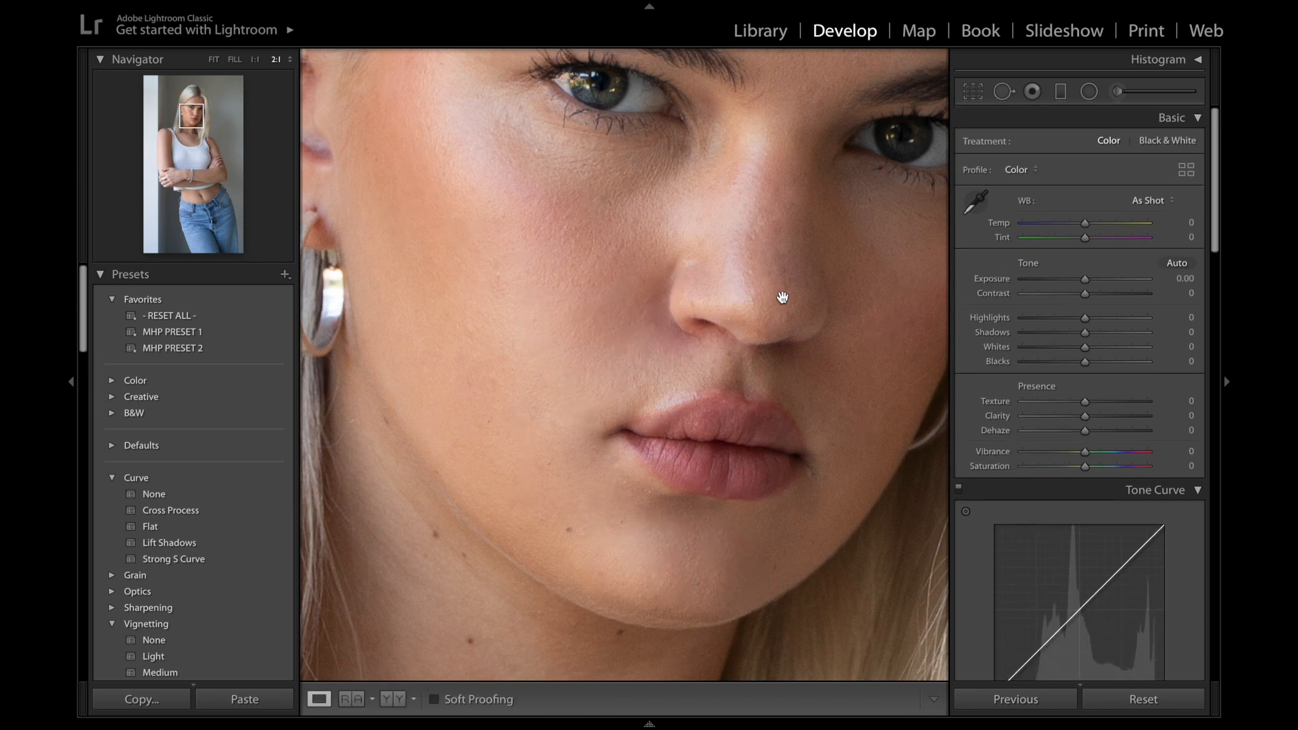
key("q")
key("q")
scroll(761, 300, "up", 5)
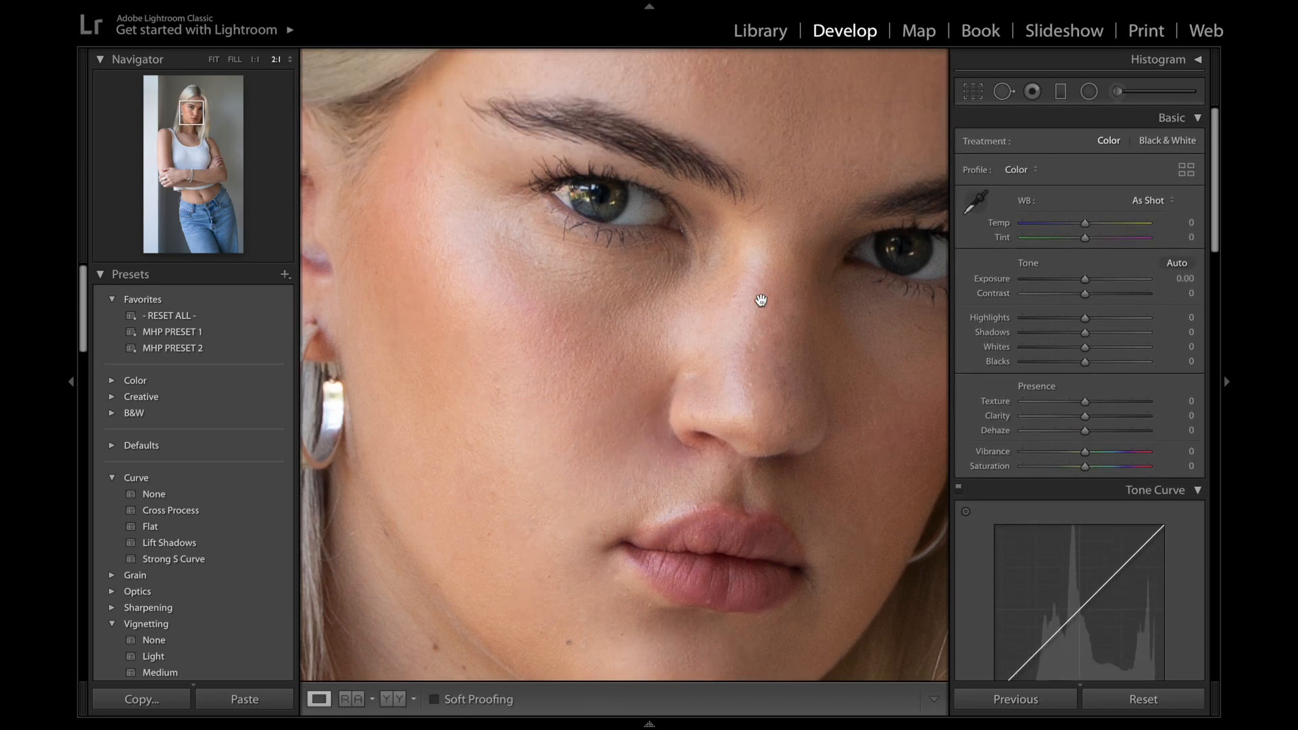
scroll(762, 301, "up", 2)
key("q")
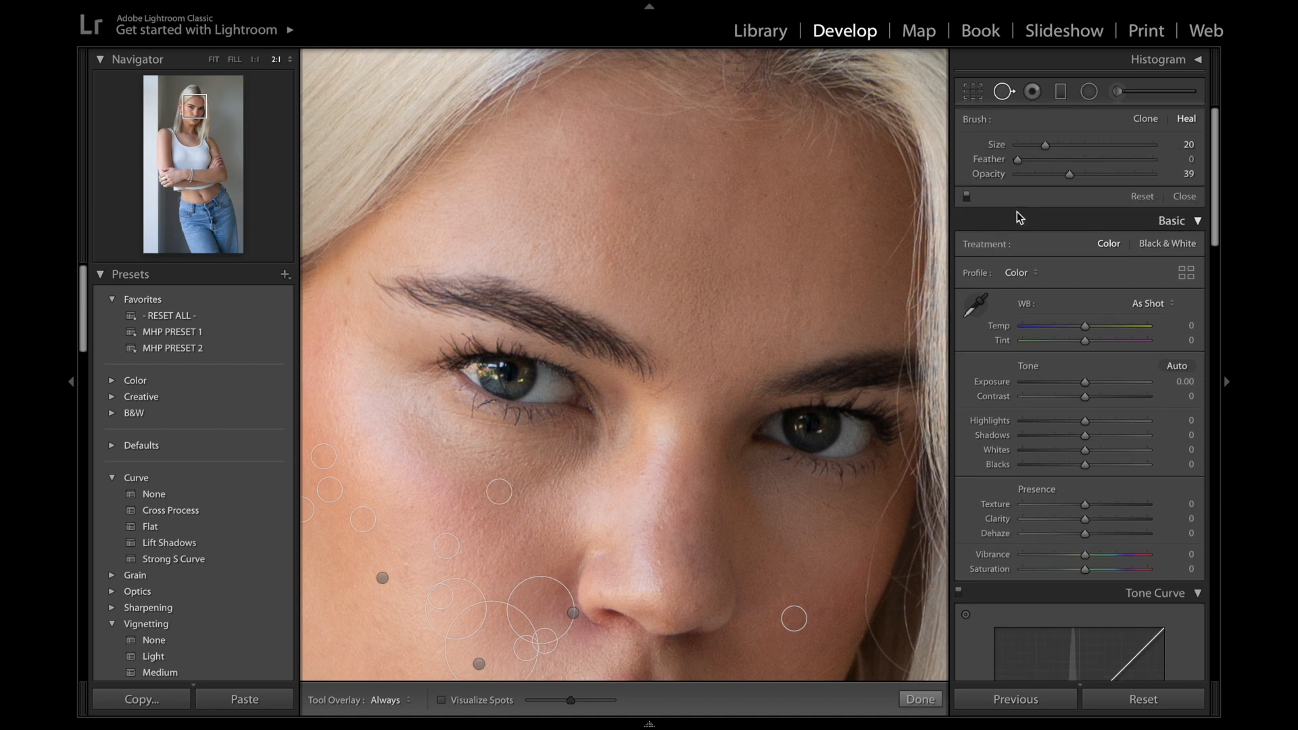
double_click(1133, 176)
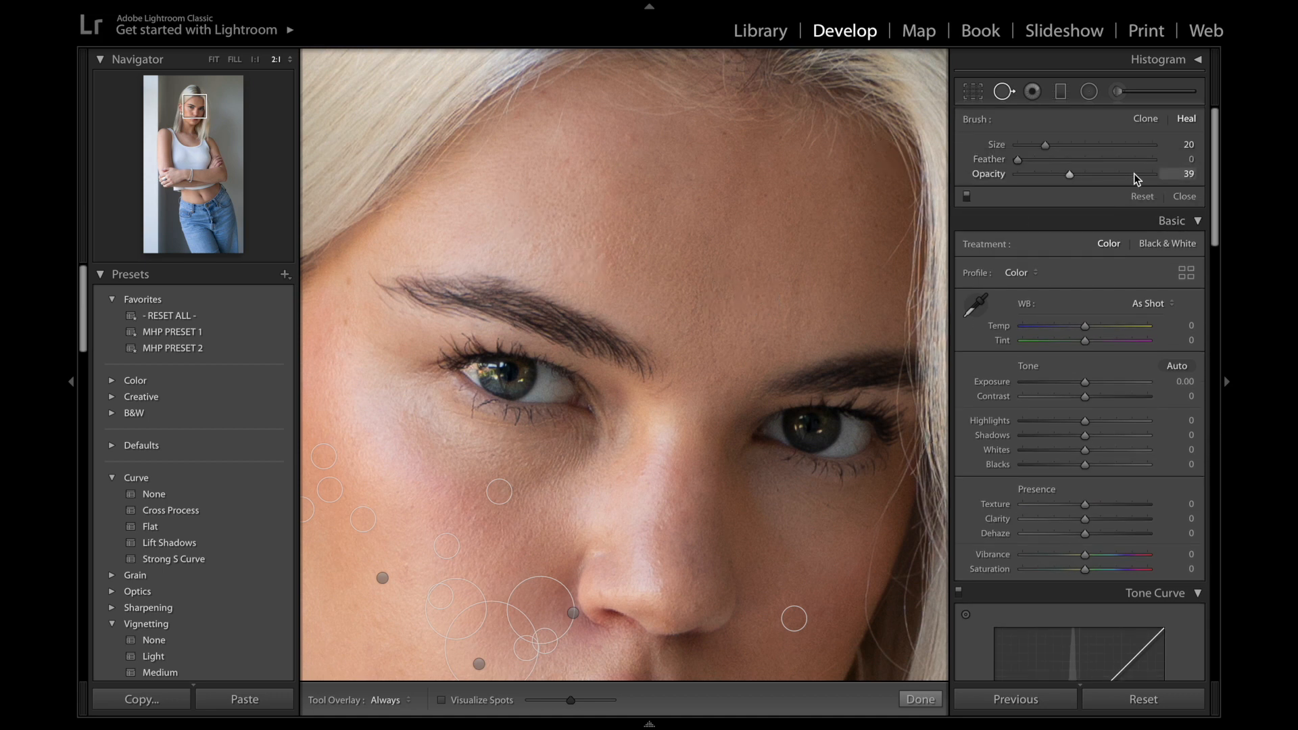
mouse_move(538, 254)
left_mouse_down()
mouse_move(639, 251)
mouse_move(556, 248)
left_mouse_up()
key("q")
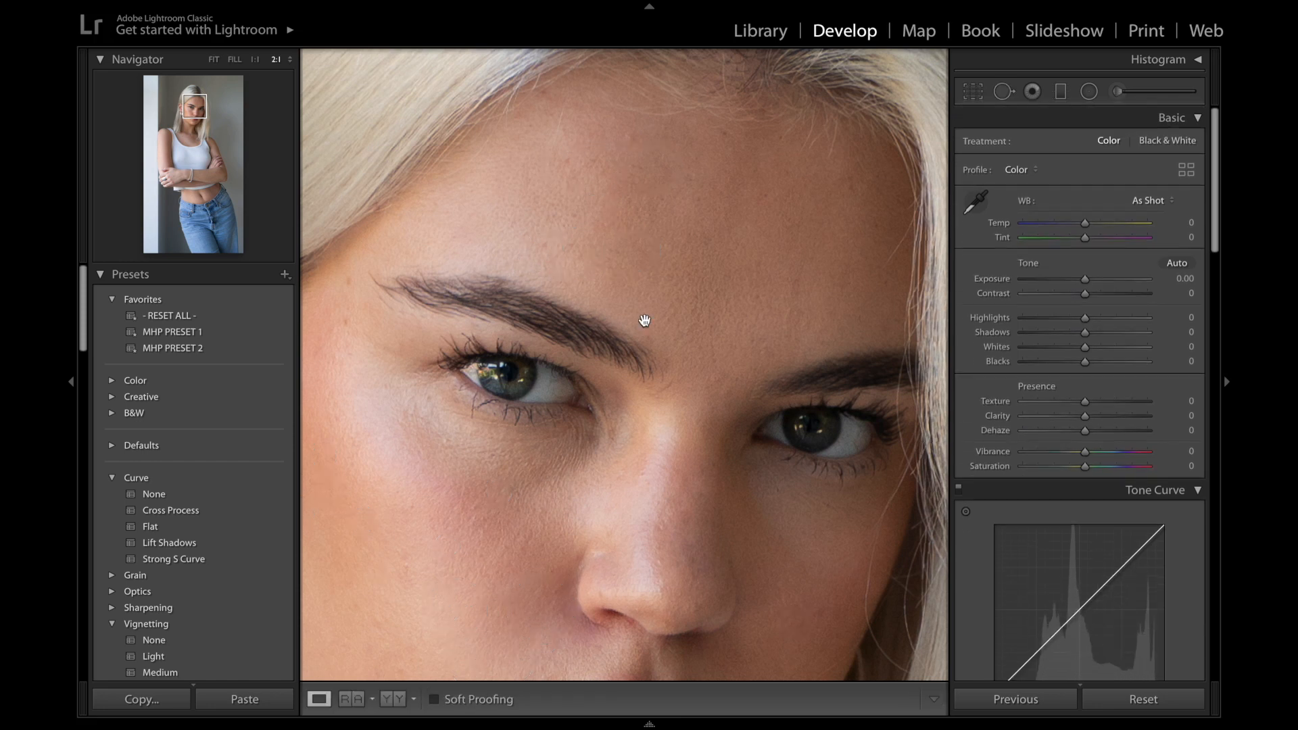
- Heal the far side of the forehead with one short vertical size 20 stroke and two single spots closer to the hairline
key("q")
left_click_drag(795, 324, 796, 286)
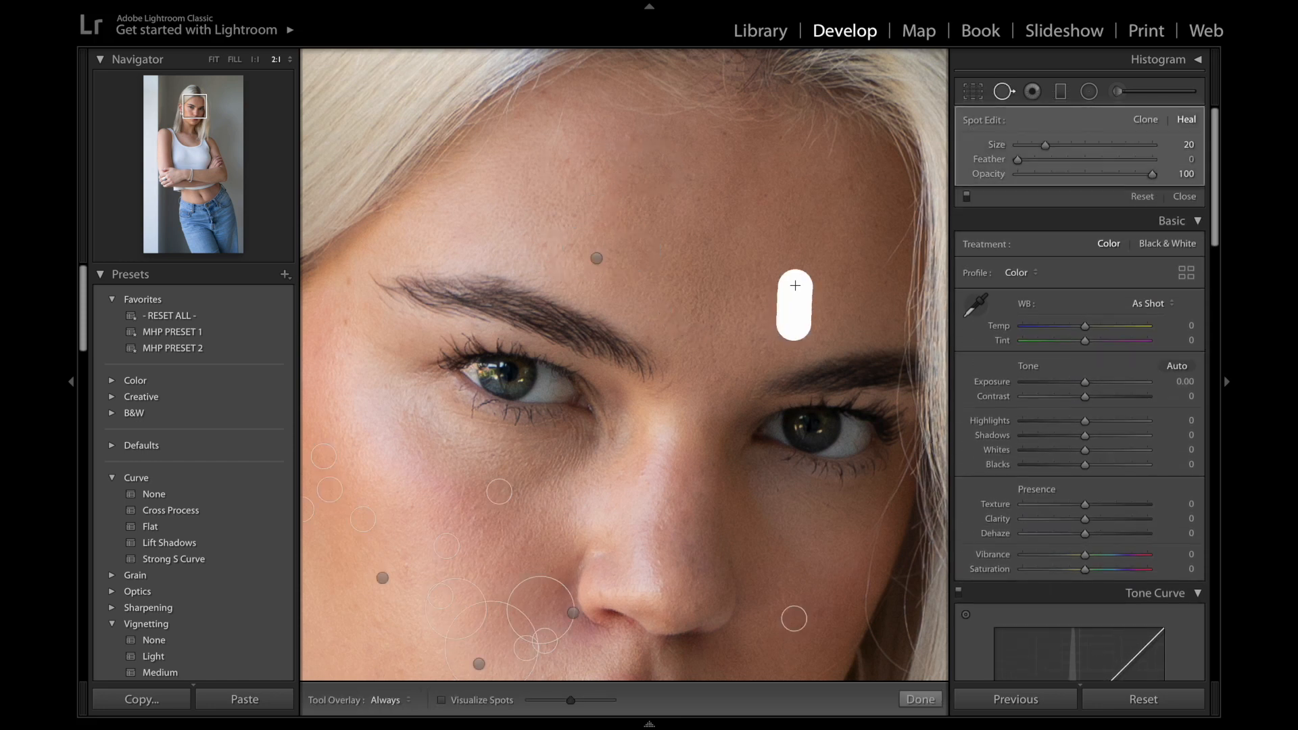
key("q")
key("q")
left_click(843, 276)
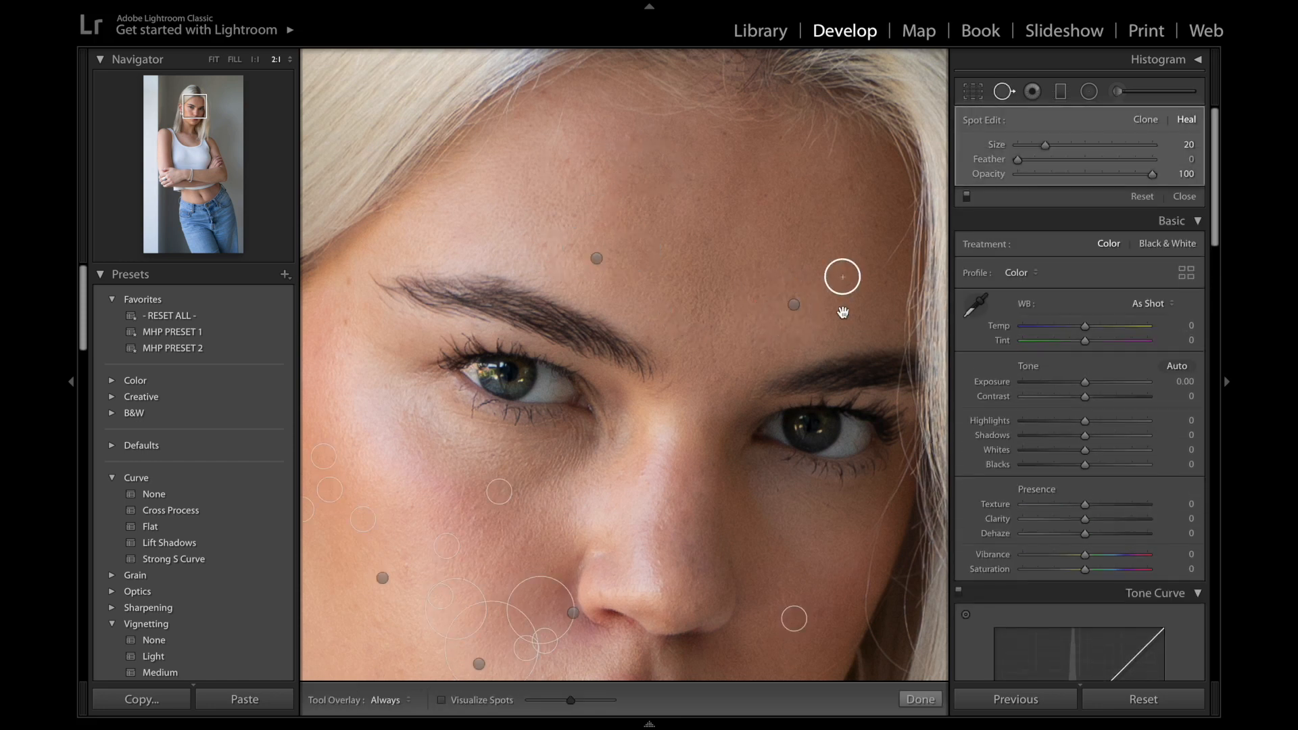
key("q")
key("q")
left_click(853, 233)
key("q")
- Heal the neck crease below the near jawline with a long size 15 stroke, moving its sample source to the skin just below
scroll(849, 253, "left", 3)
scroll(849, 253, "down", 2)
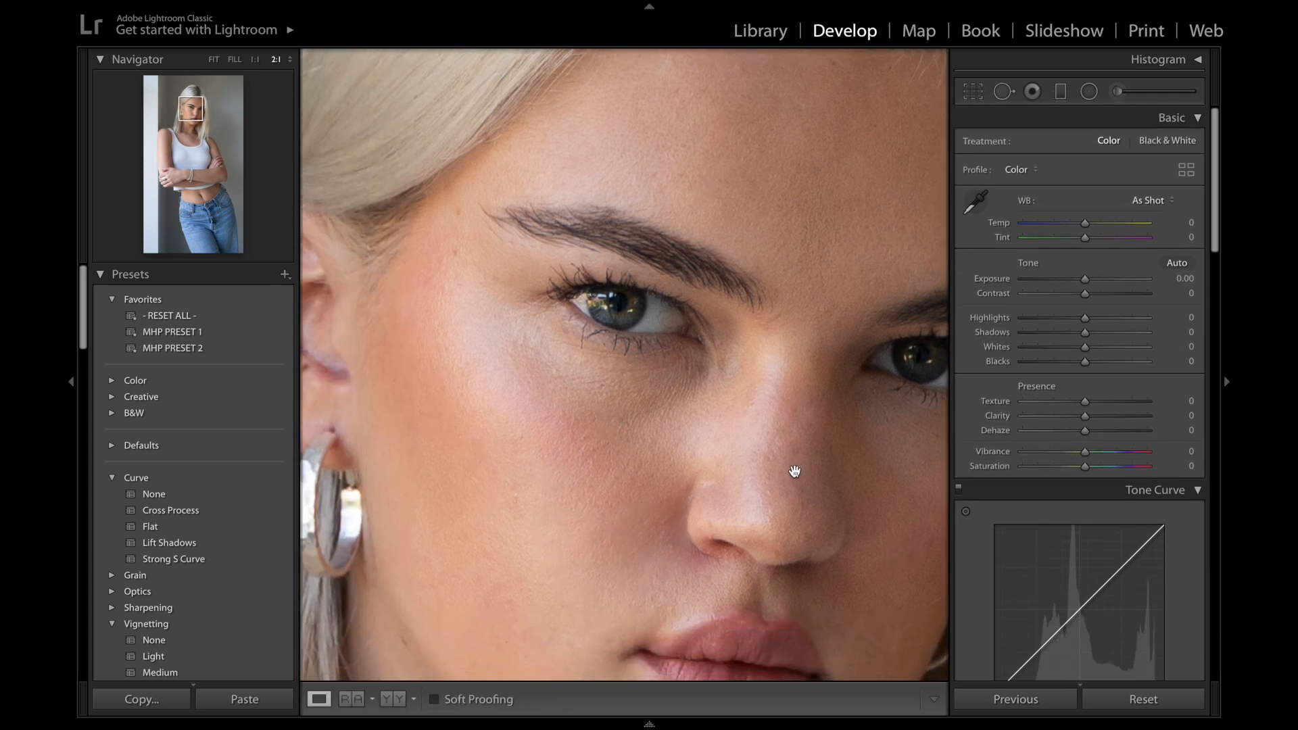
scroll(592, 471, "down", 8)
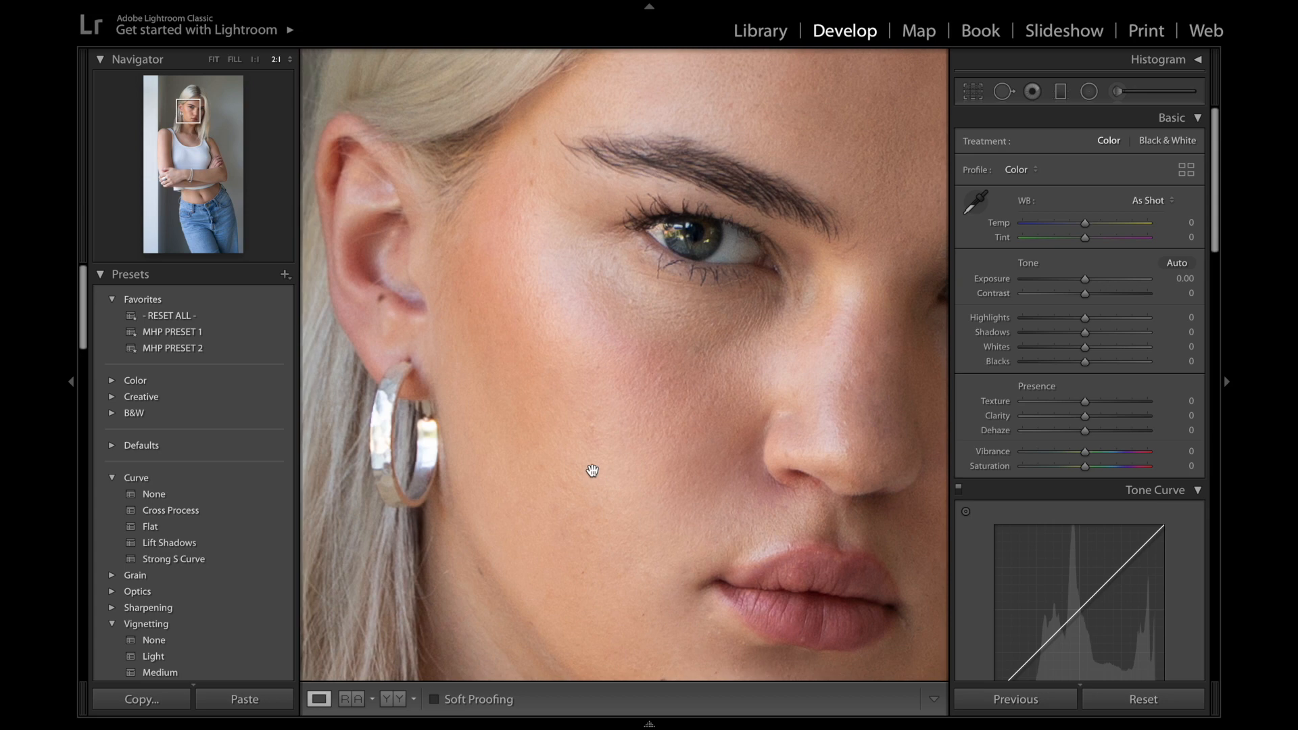
scroll(592, 472, "down", 2)
scroll(592, 471, "left", 1)
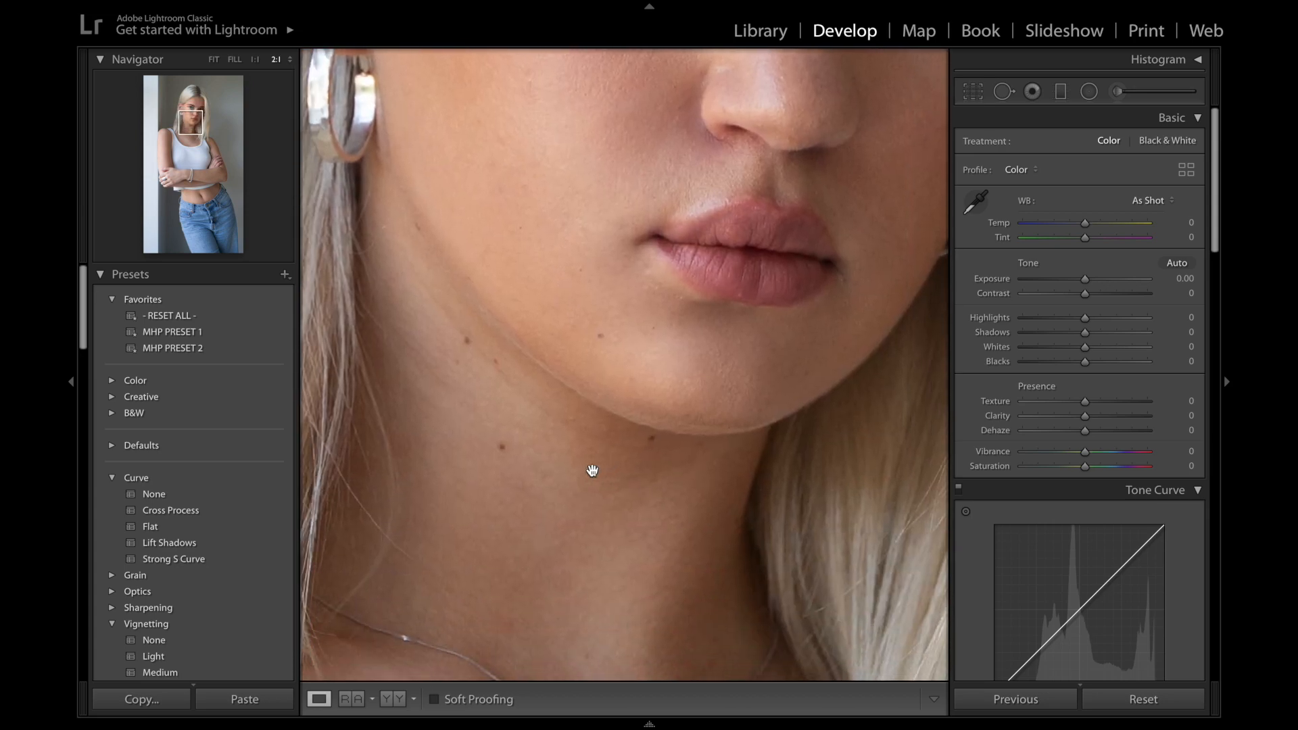
key("q")
scroll(432, 300, "up", 2)
scroll(424, 277, "up", 2)
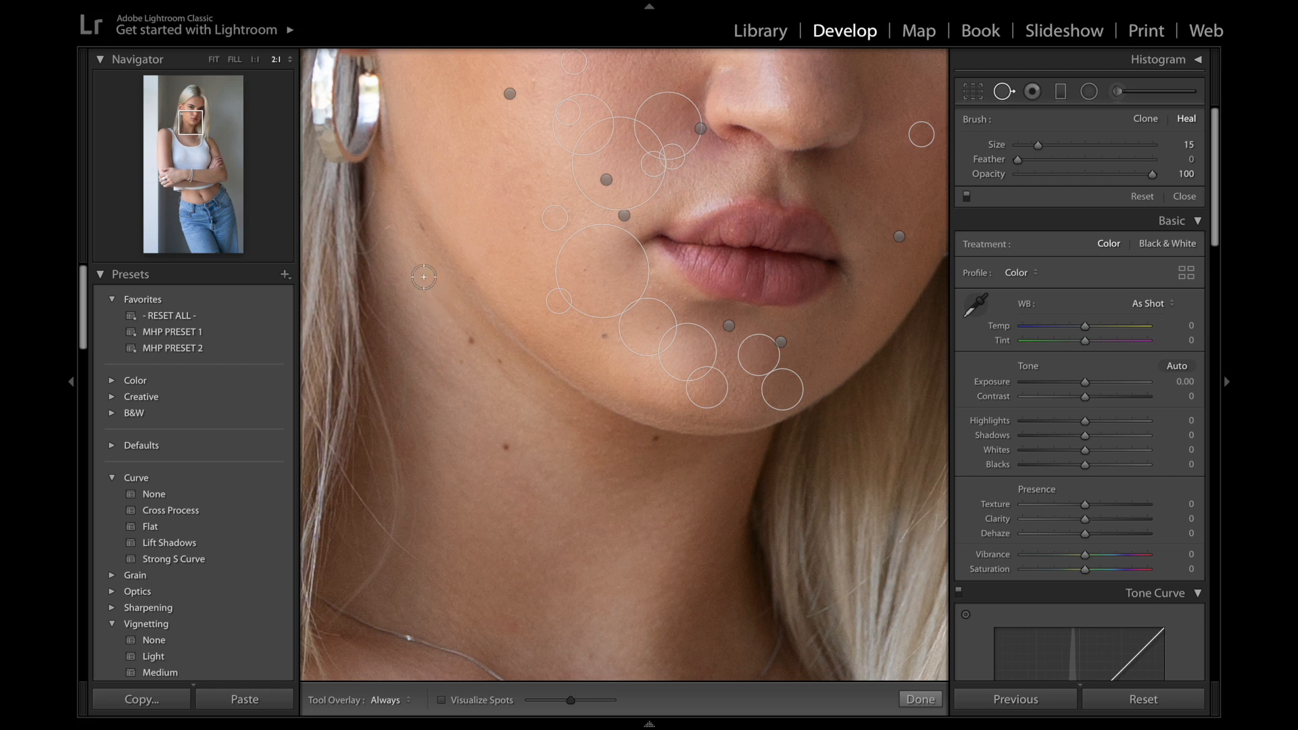
mouse_move(424, 277)
left_mouse_down()
mouse_move(470, 344)
mouse_move(517, 383)
left_mouse_up()
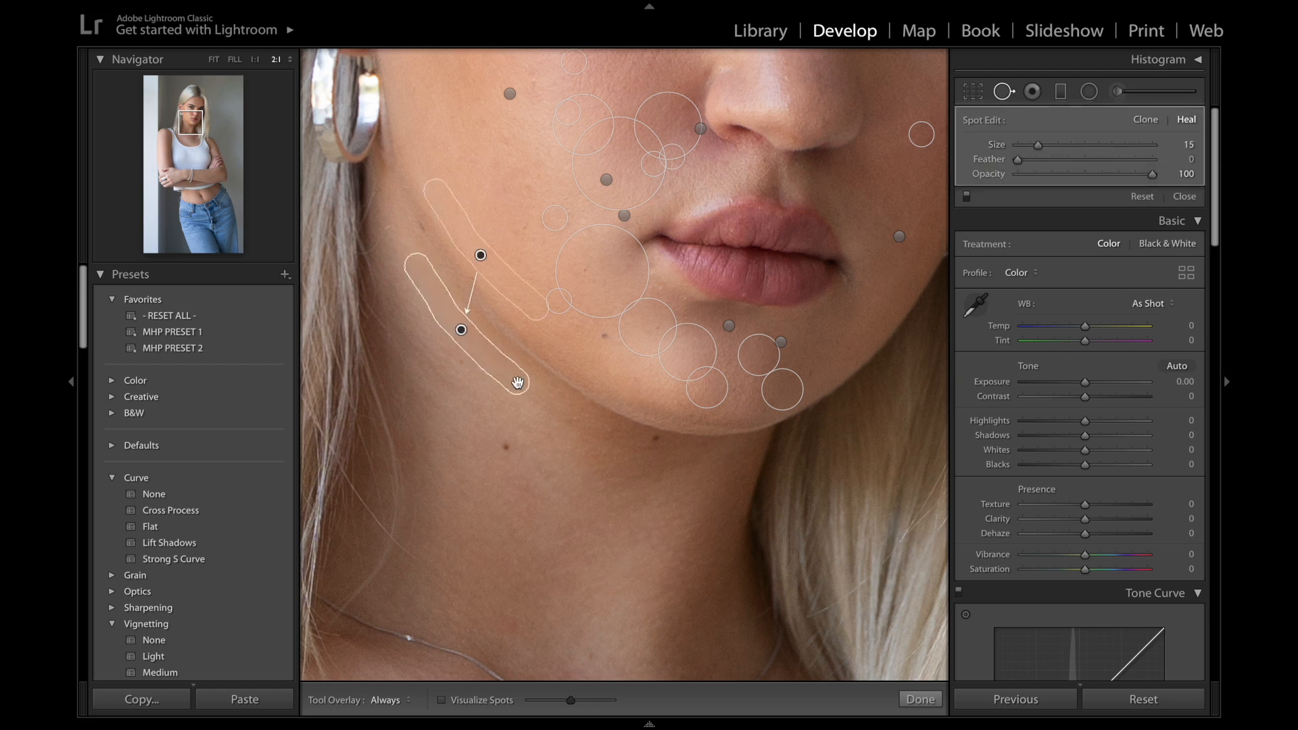
left_click_drag(537, 309, 507, 414)
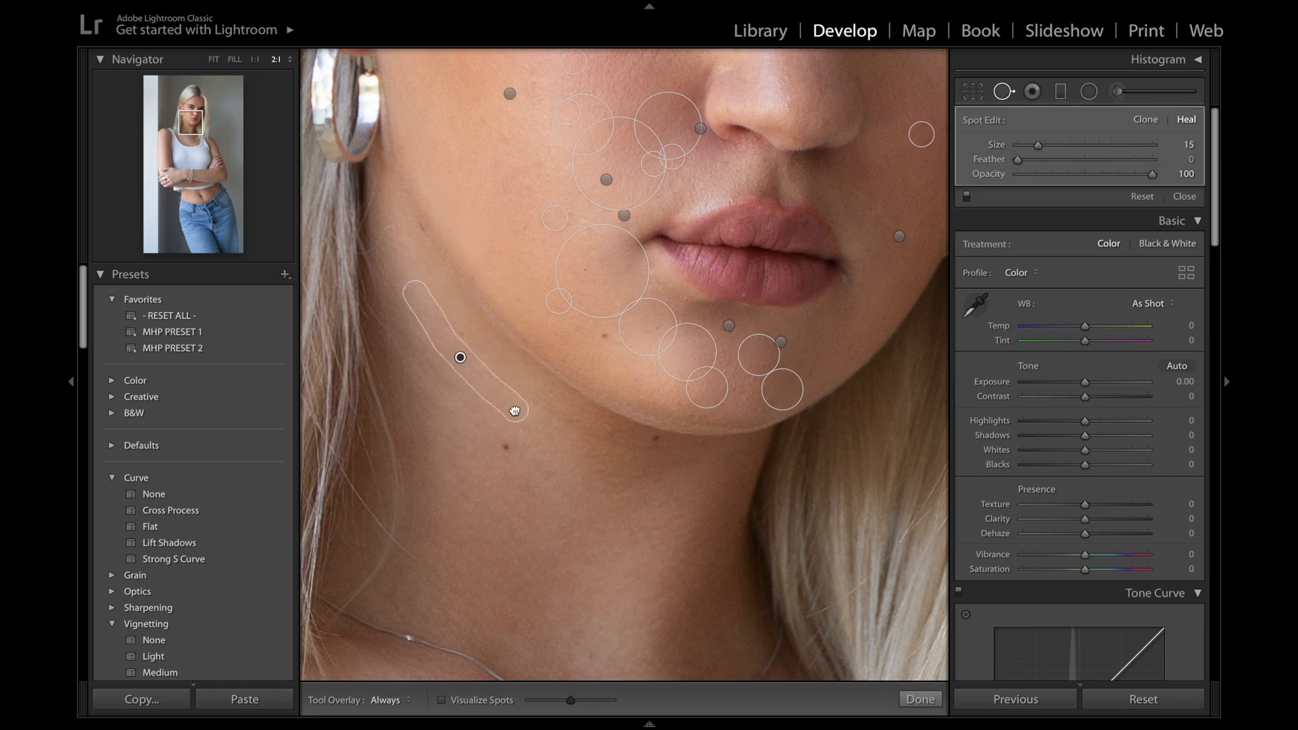
key("q")
key("q")
- Heal the side of the neck with a size 15 stroke and the area beneath the chin with another stroke
left_click_drag(472, 405, 410, 331)
left_click_drag(440, 388, 440, 387)
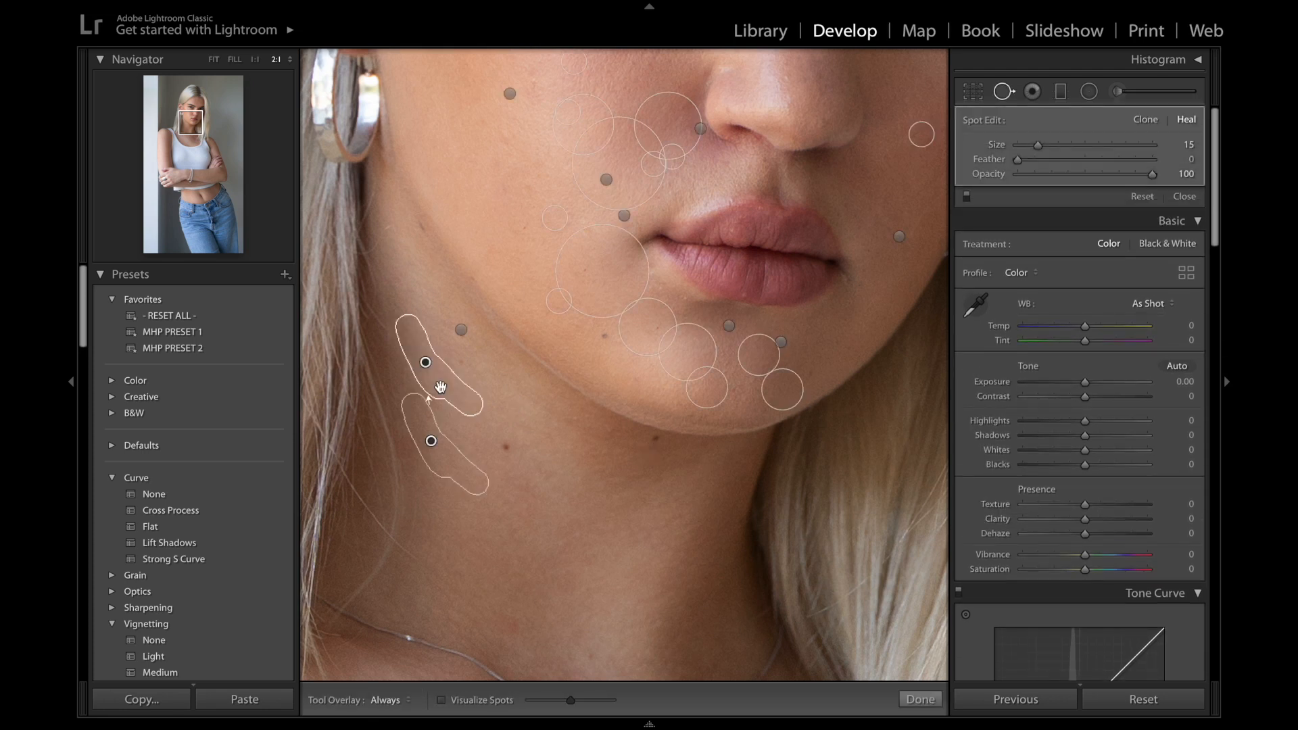
key("q")
key("q")
left_click_drag(532, 404, 640, 451)
key("q")
key("q")
key("q")
- Fit the whole photo in view and apply the favorite preset MHP PRESET 1
scroll(567, 547, "down", 3)
key("q")
key("q")
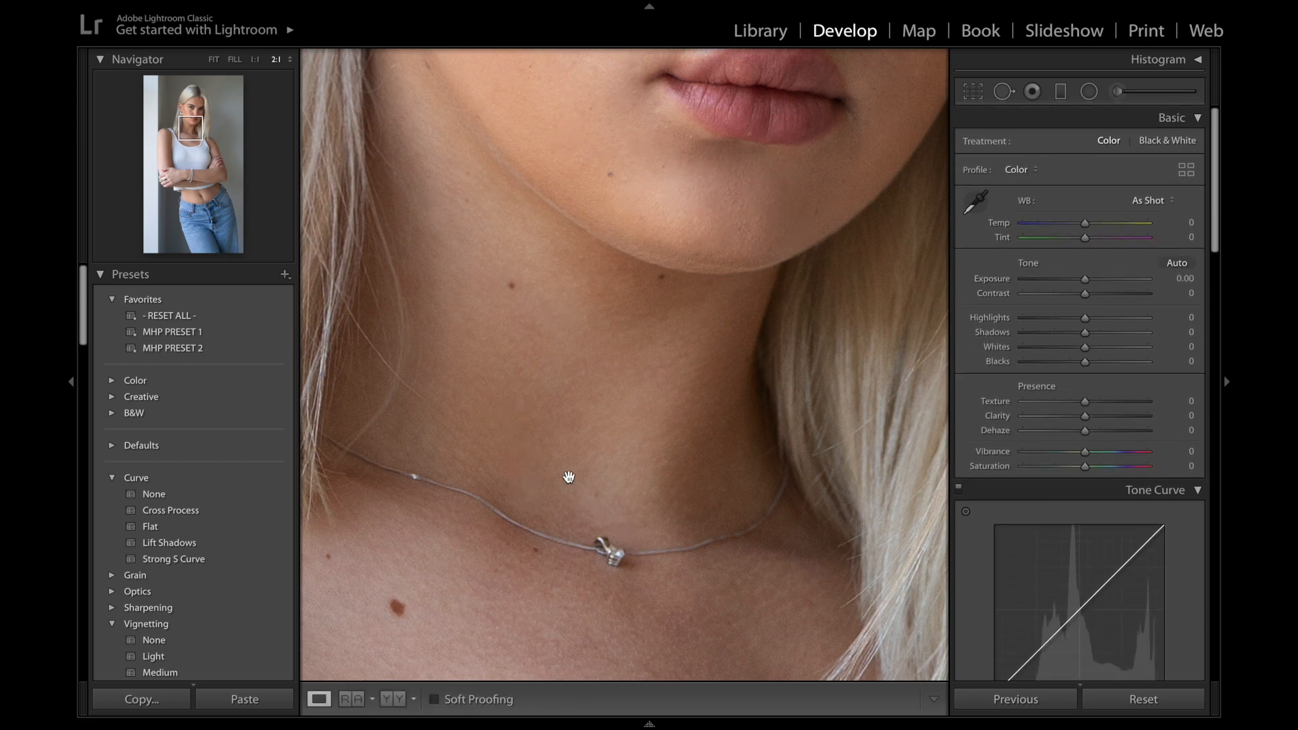
scroll(568, 477, "down", 6)
scroll(568, 477, "up", 2)
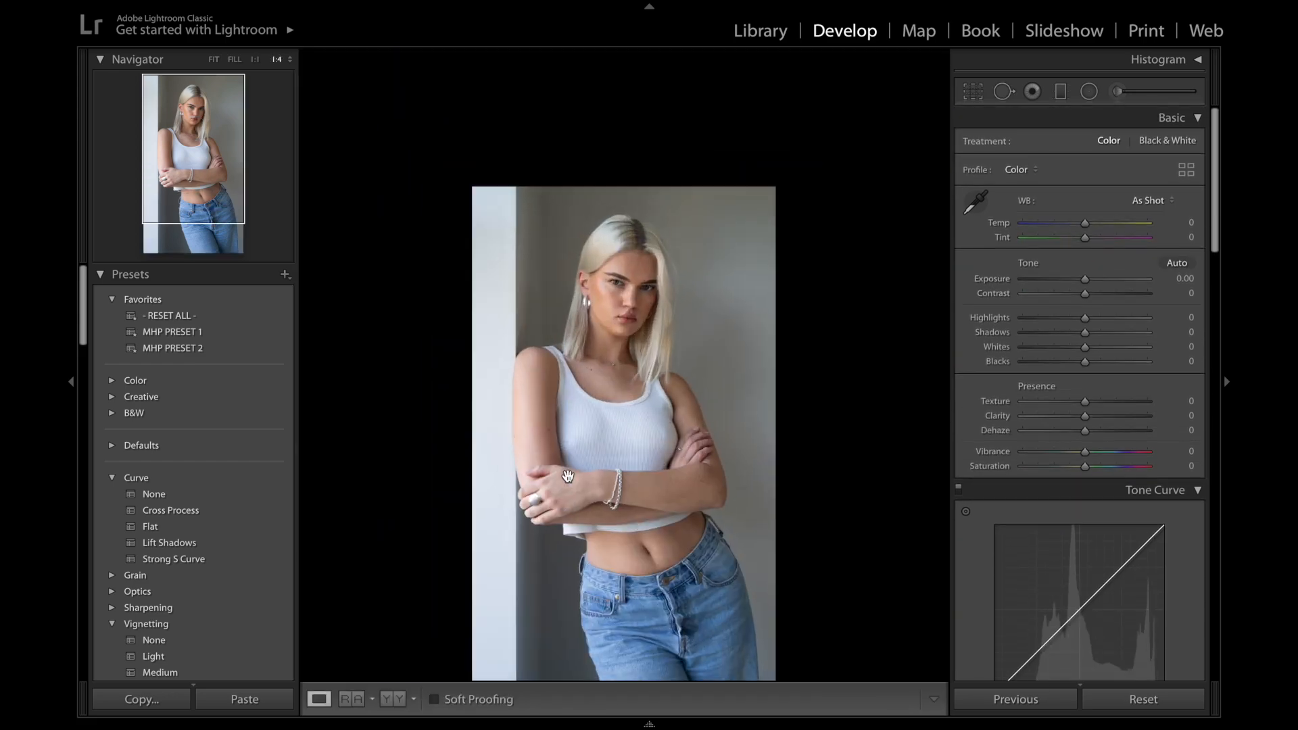
left_click(214, 58)
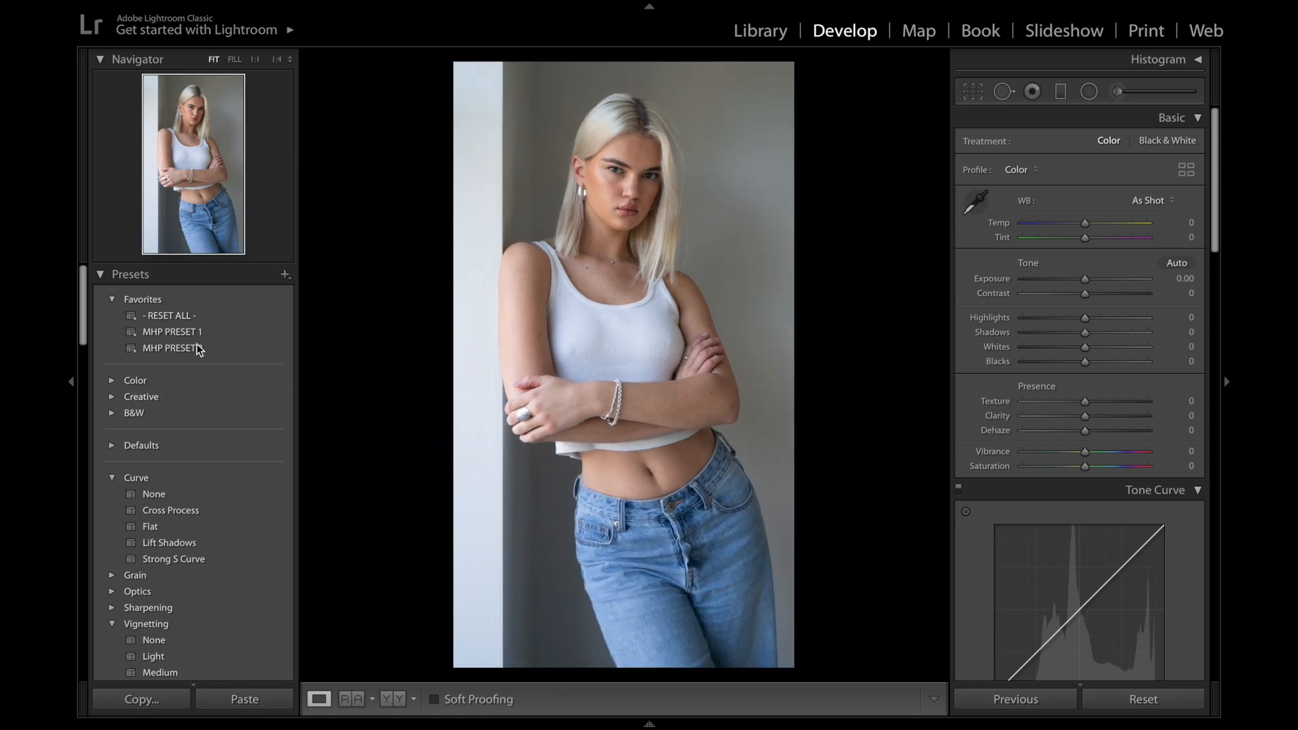
left_click(196, 346)
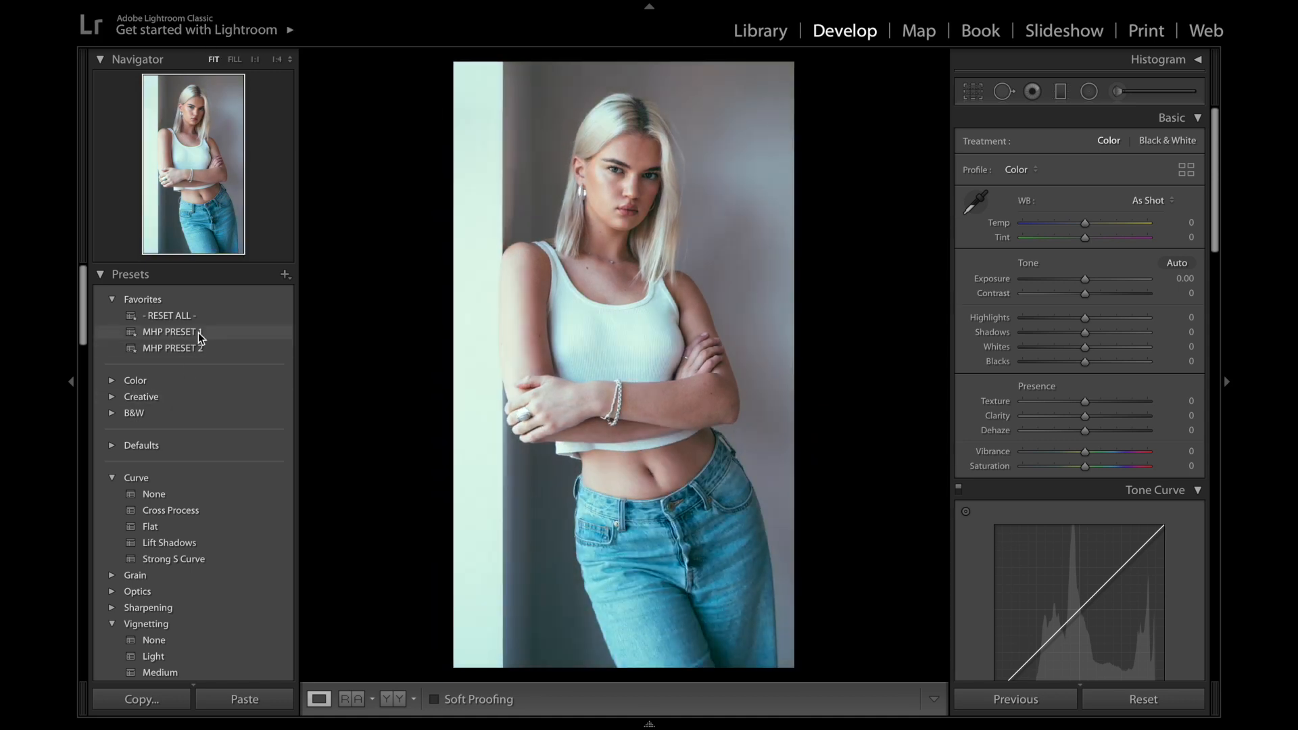
left_click(197, 332)
left_click(197, 332)
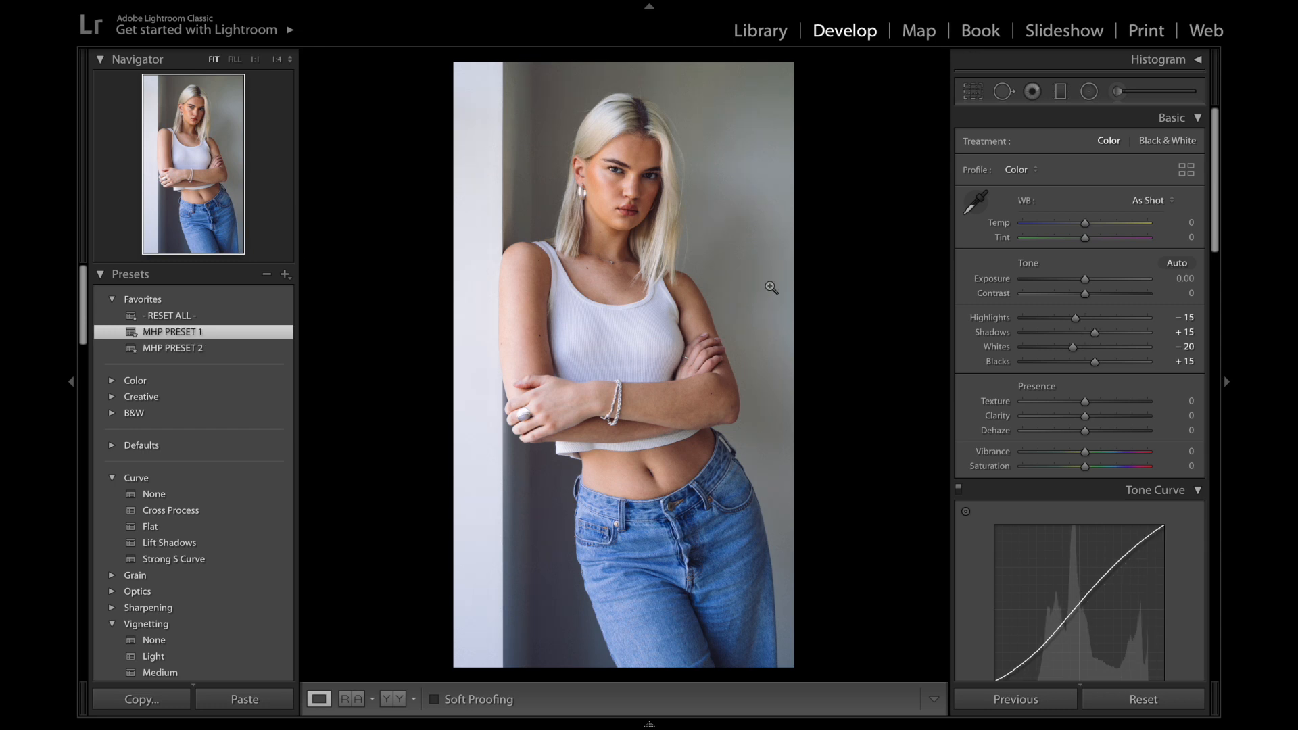
- Soften the skin by setting Texture to -19 and Clarity to -13, checking the effect on the face at 1:1
left_click(1071, 402)
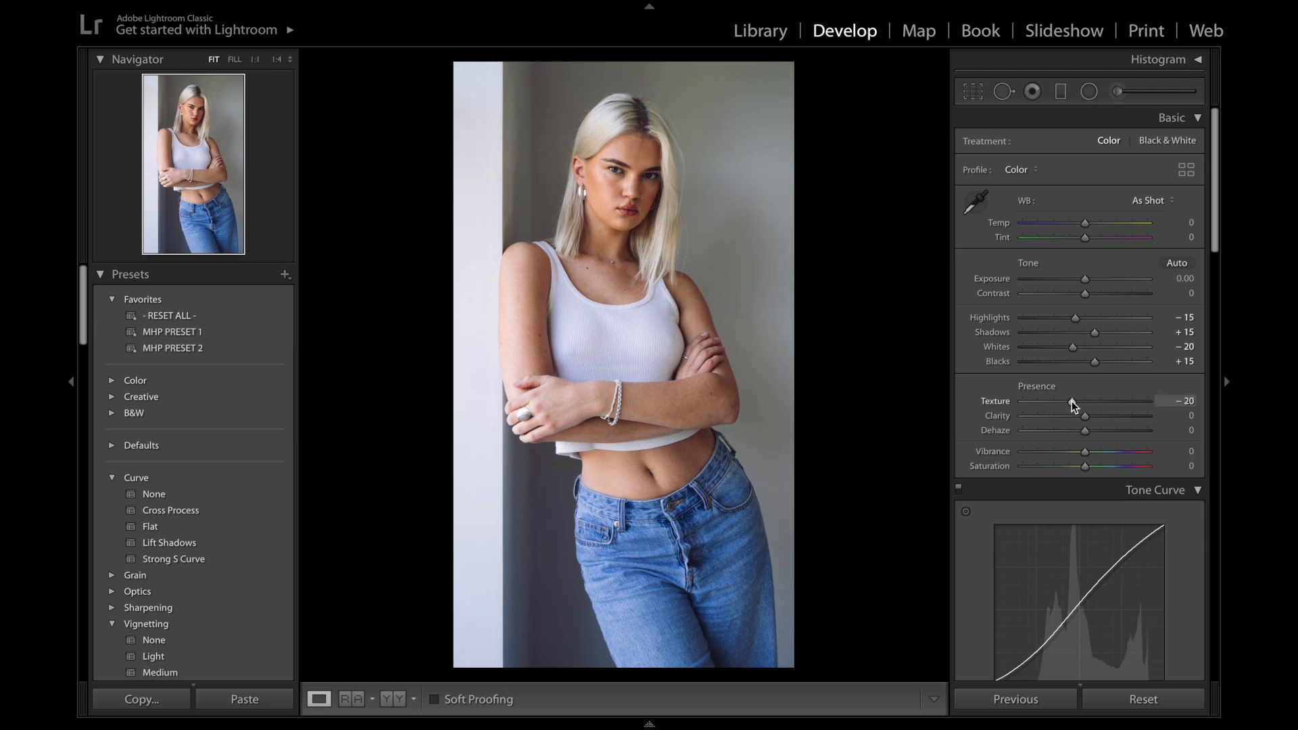
left_click_drag(1074, 402, 1073, 400)
left_click(738, 190)
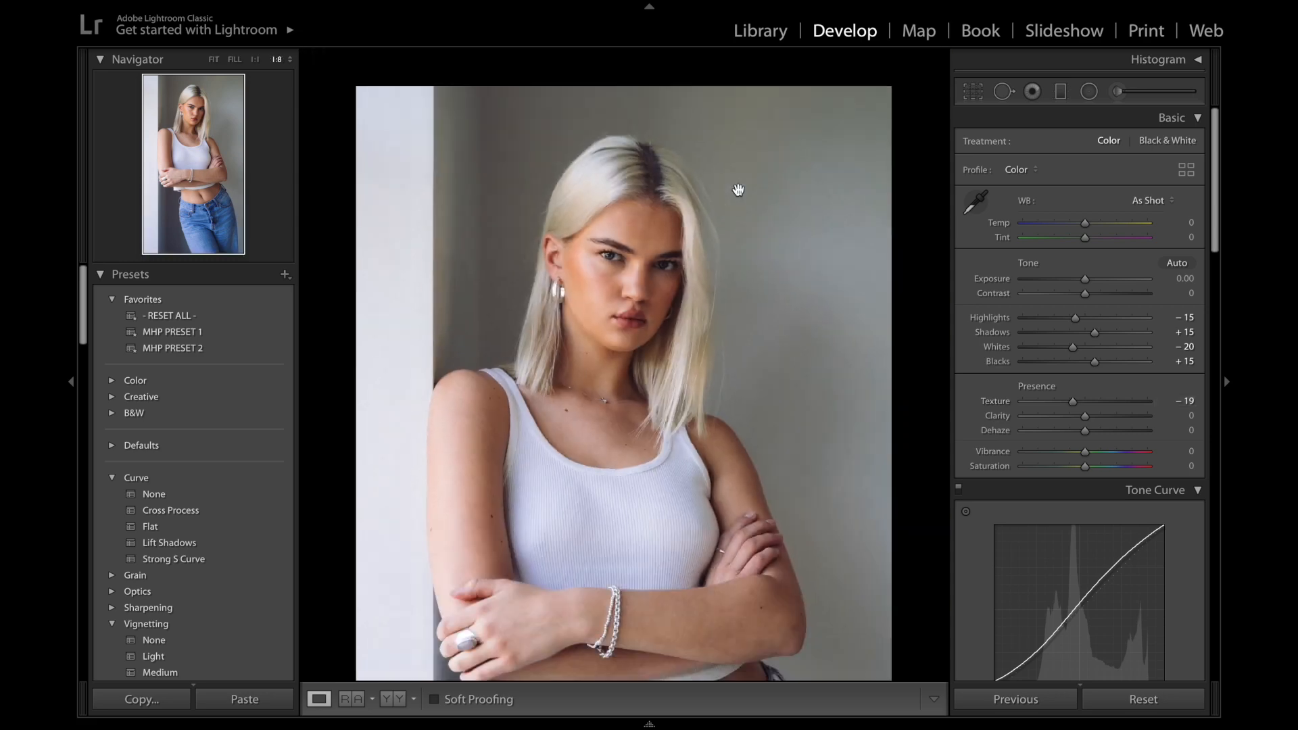
key("super+=")
key("super+=")
key("super+=")
scroll(741, 190, "up", 3)
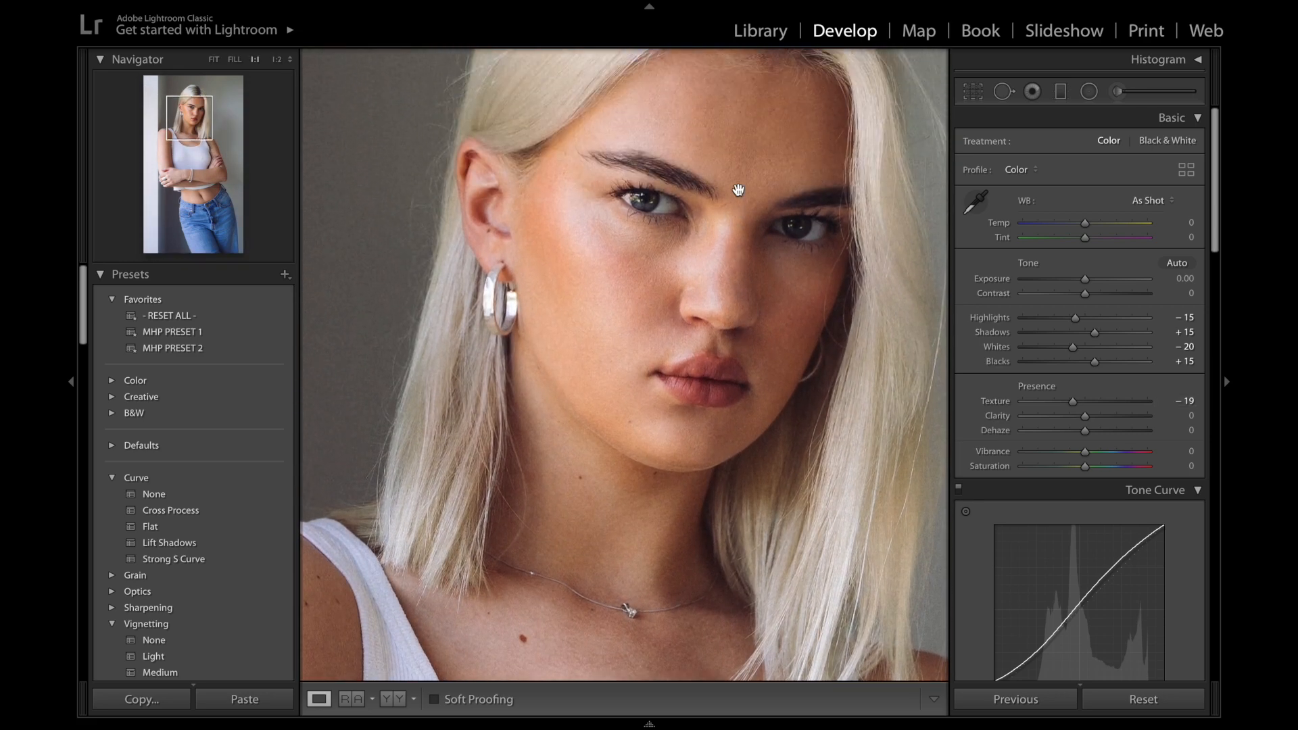
double_click(1073, 403)
left_click_drag(1086, 401, 1074, 403)
left_click(1074, 416)
left_click_drag(1077, 416, 1077, 416)
- Adjust the white balance to Temp -7 and Tint +10
left_click_drag(1086, 224, 1085, 224)
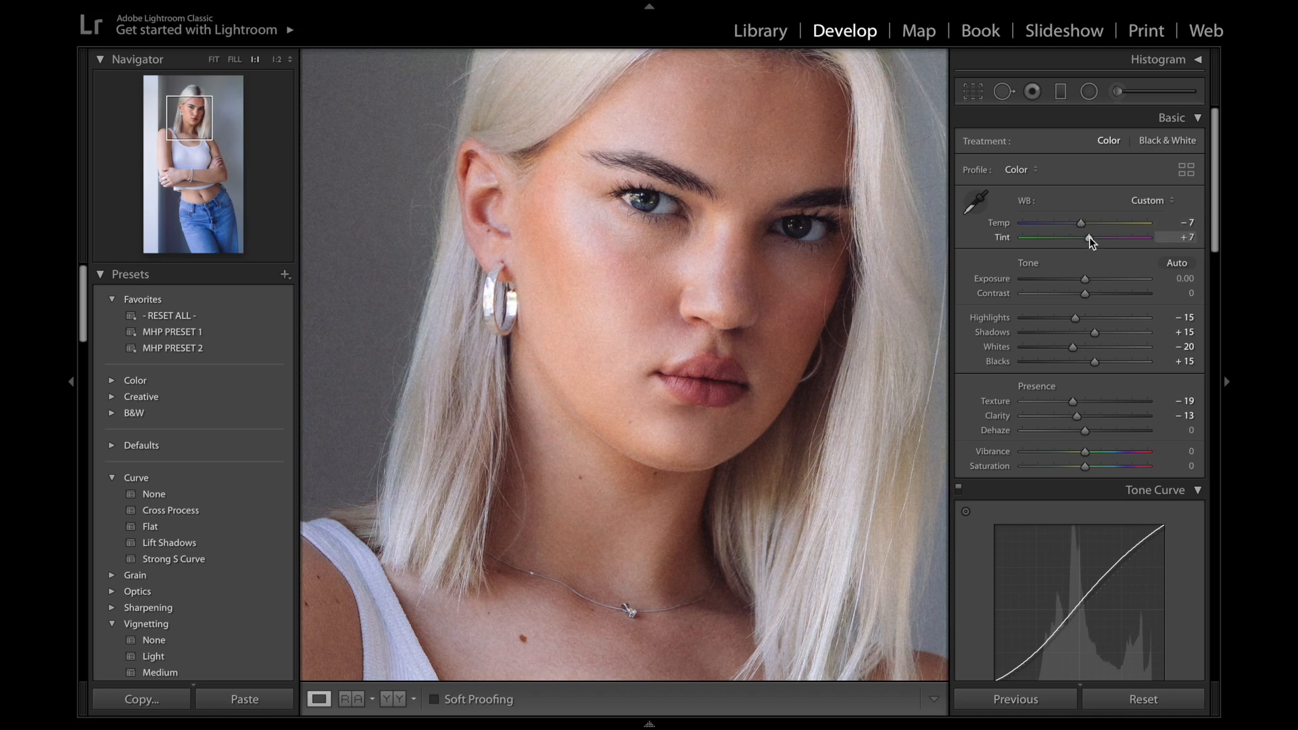
left_click_drag(1083, 238, 1091, 238)
- Heal a spot on the near cheek beside the nose with a size 15 brush, moving its sample source to the adjacent skin
left_click(800, 246)
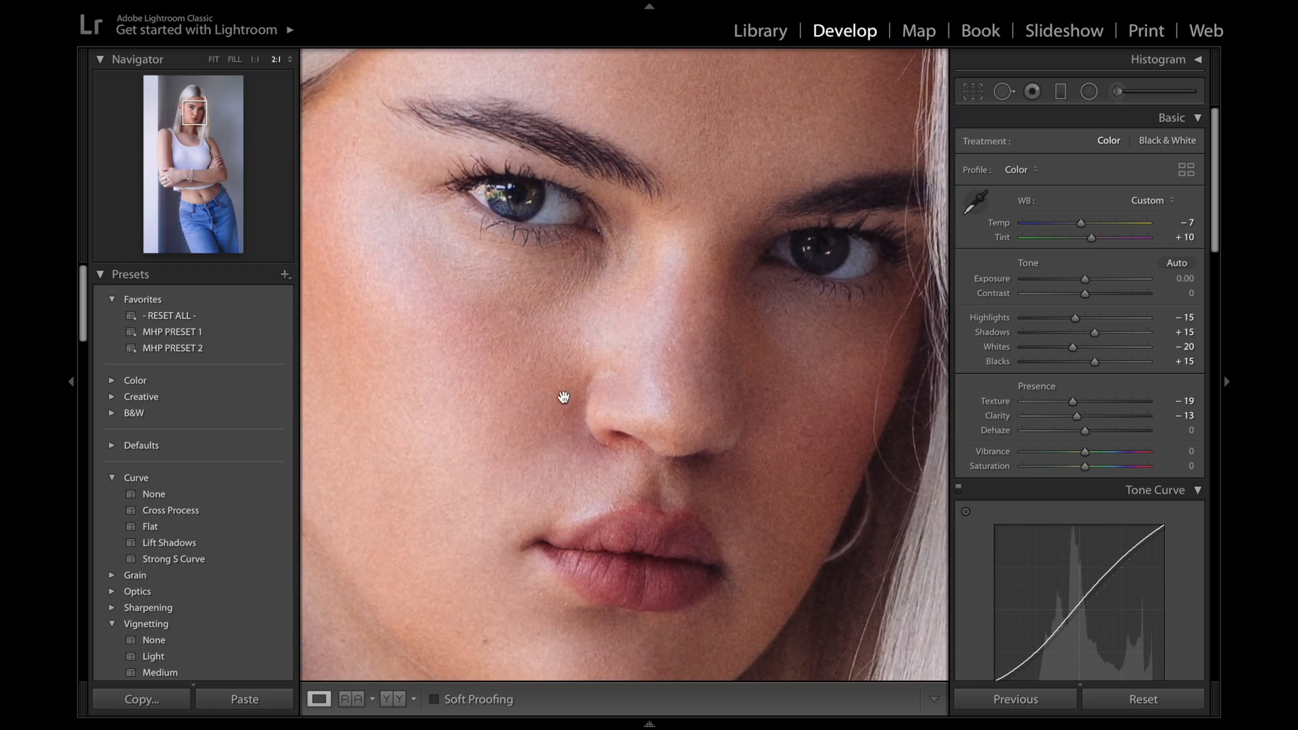
key("q")
left_click(531, 357)
mouse_move(530, 407)
left_mouse_down()
mouse_move(512, 411)
mouse_move(511, 361)
left_mouse_up()
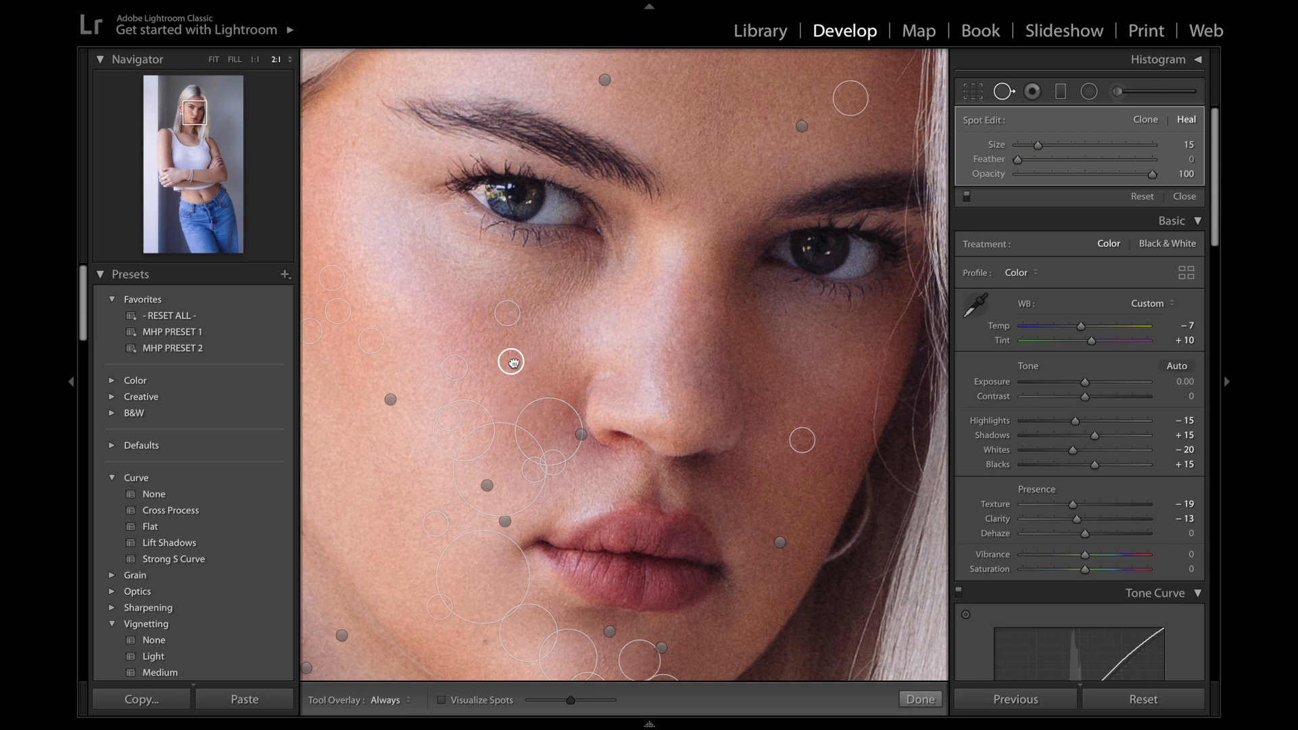
key("q")
key("q")
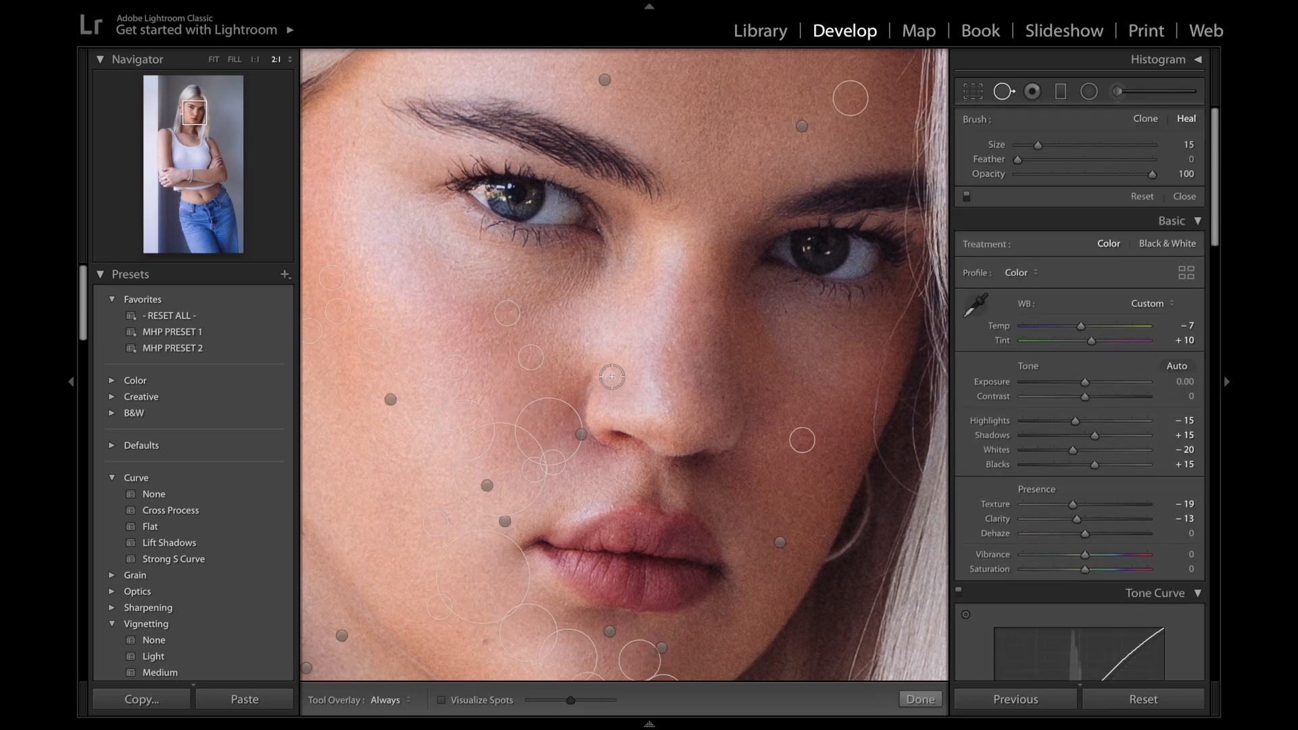
- Heal a spot on the side of the nose with a size 15 brush, sampling from the skin higher up the nose
left_click(612, 377)
mouse_move(465, 535)
left_mouse_down()
mouse_move(593, 406)
mouse_move(627, 320)
left_mouse_up()
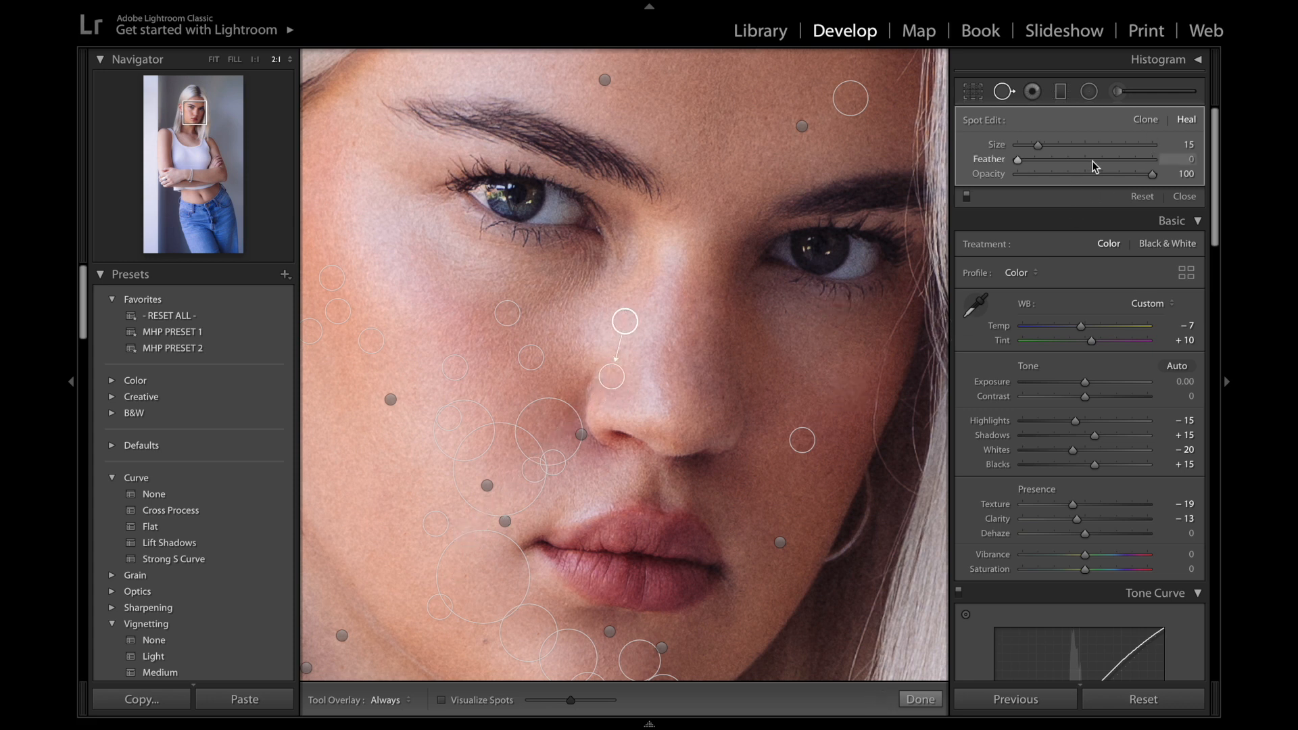
- Place a small inverted radial filter over the iris on the shadowed side of the face and apply the EYES effect
left_click(1089, 91)
mouse_move(809, 243)
left_mouse_down()
mouse_move(839, 272)
mouse_move(849, 244)
left_mouse_up()
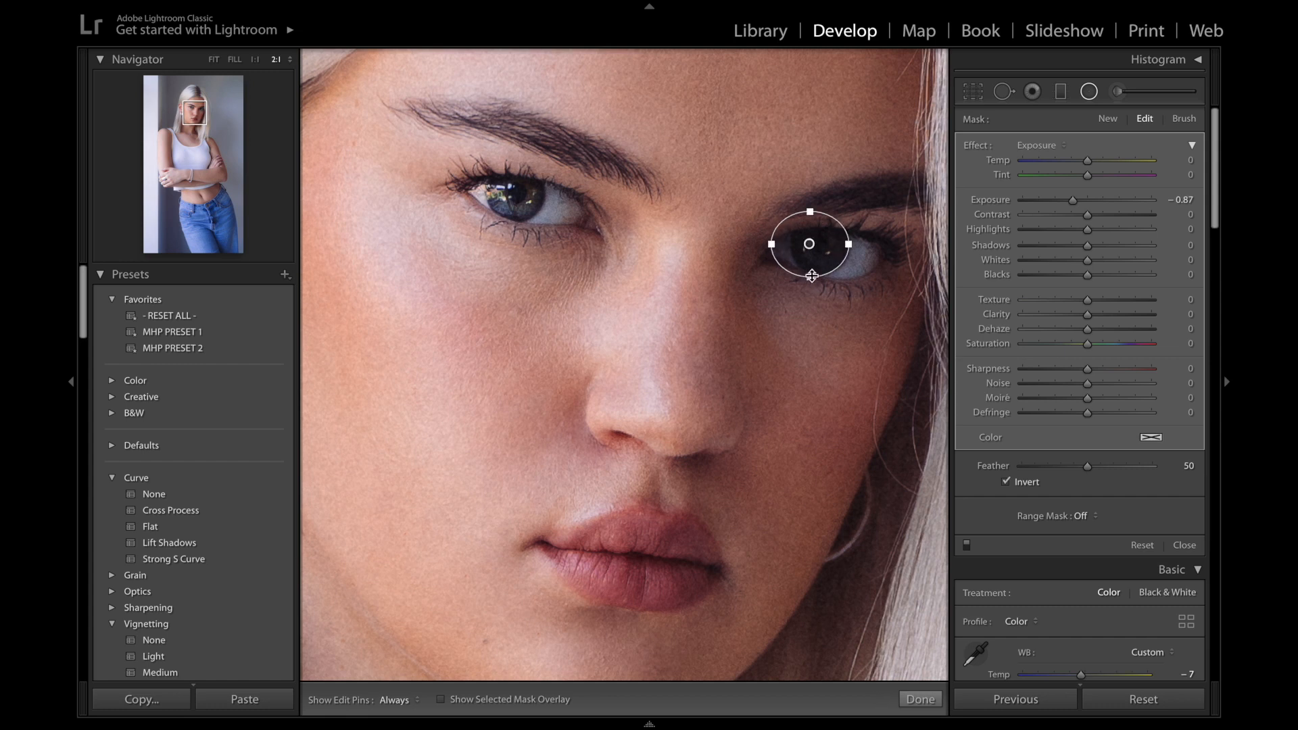
left_click_drag(809, 244, 821, 273)
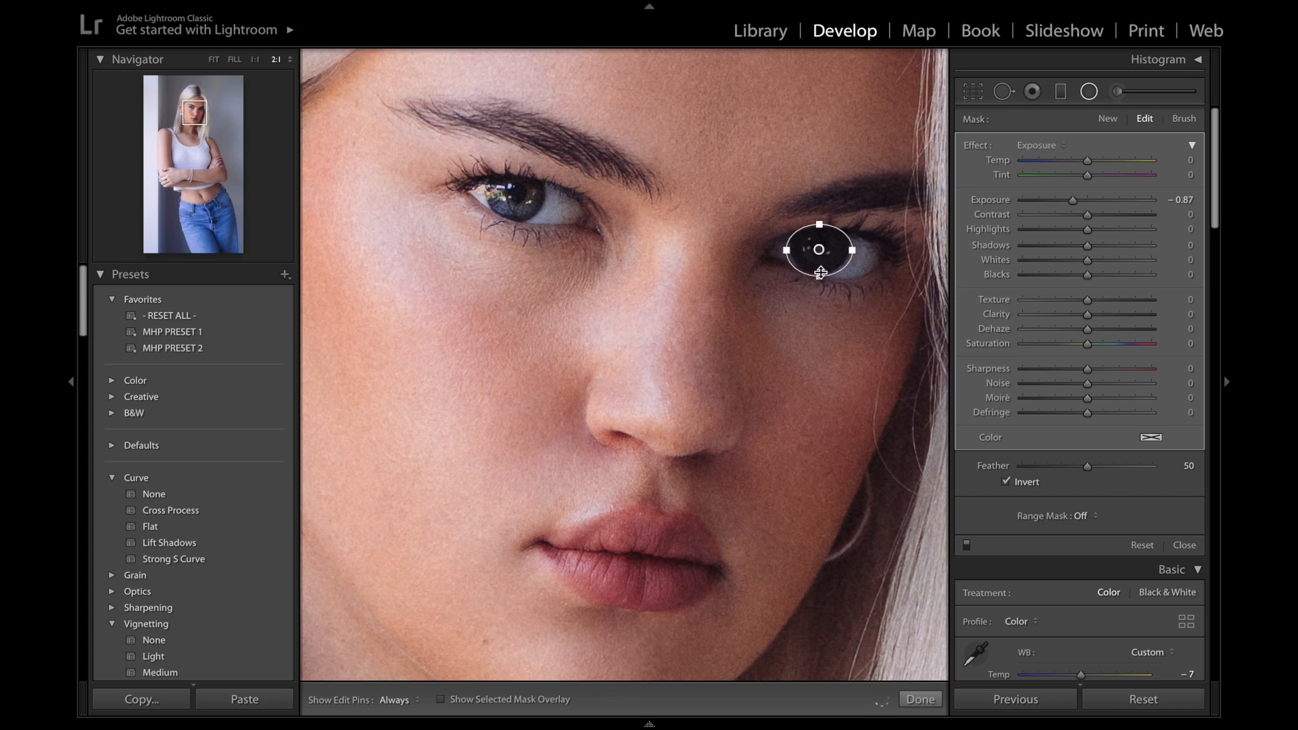
left_click(1041, 148)
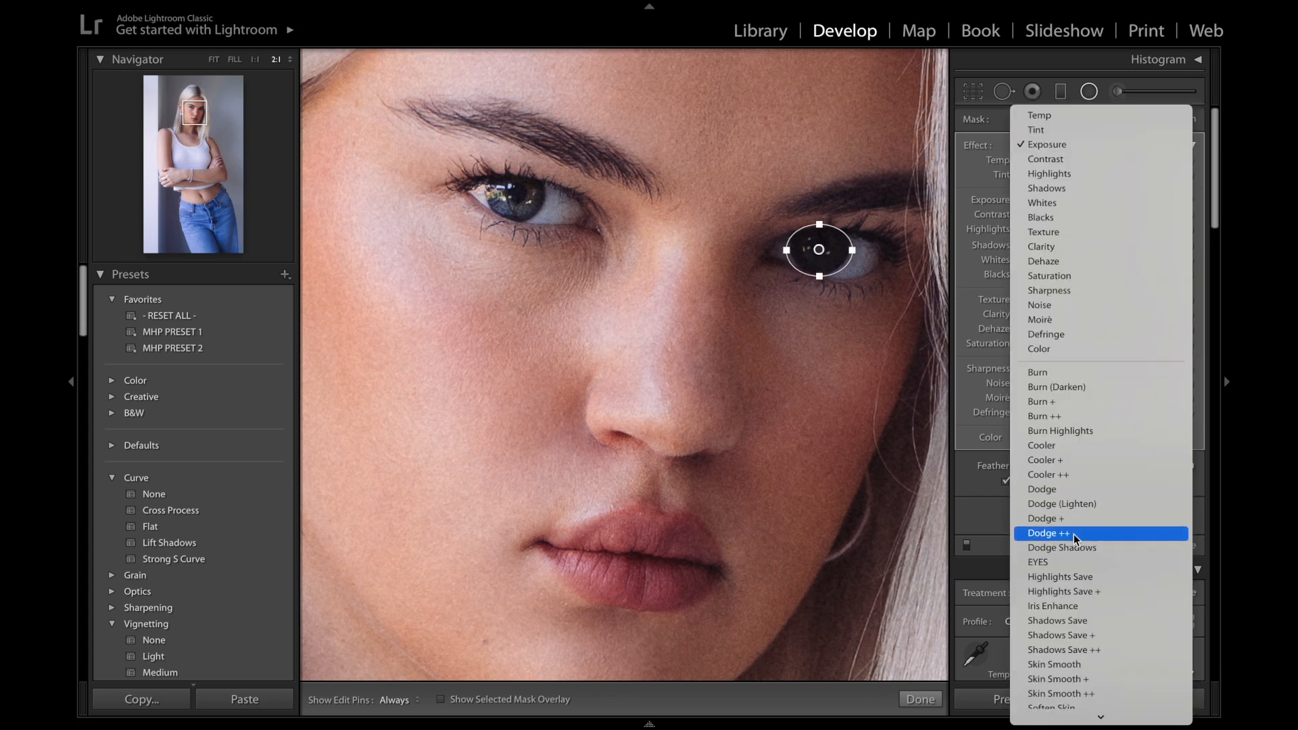
left_click(1075, 563)
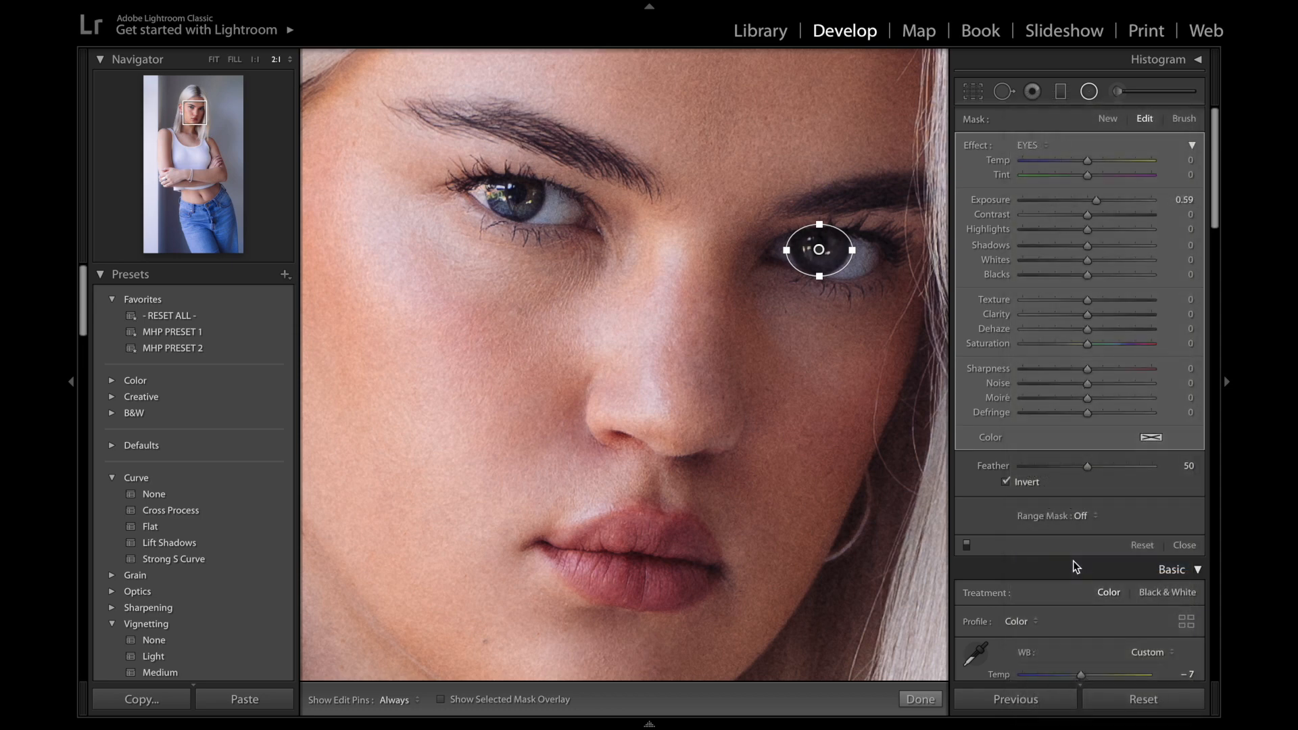
- Add a second radial filter over the iris on the brighter side of the face and apply the EYES effect
left_click_drag(521, 205, 541, 217)
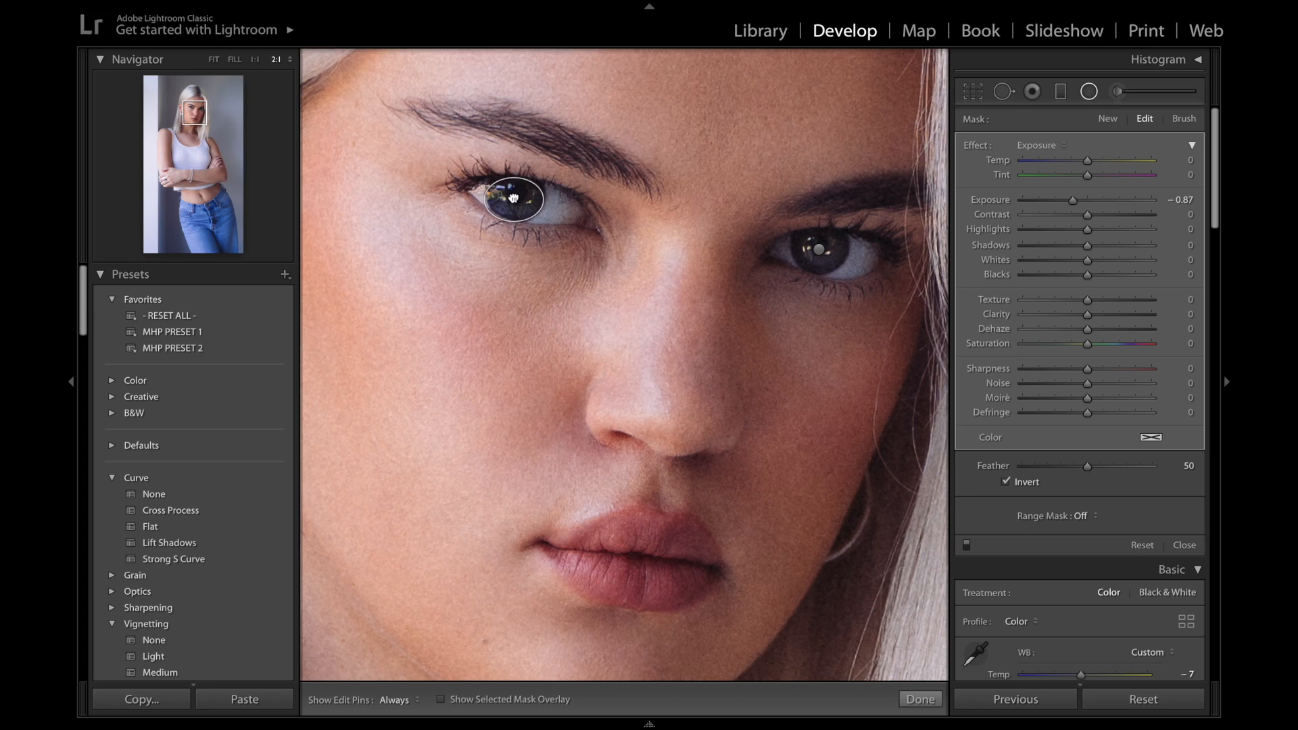
left_click(1029, 144)
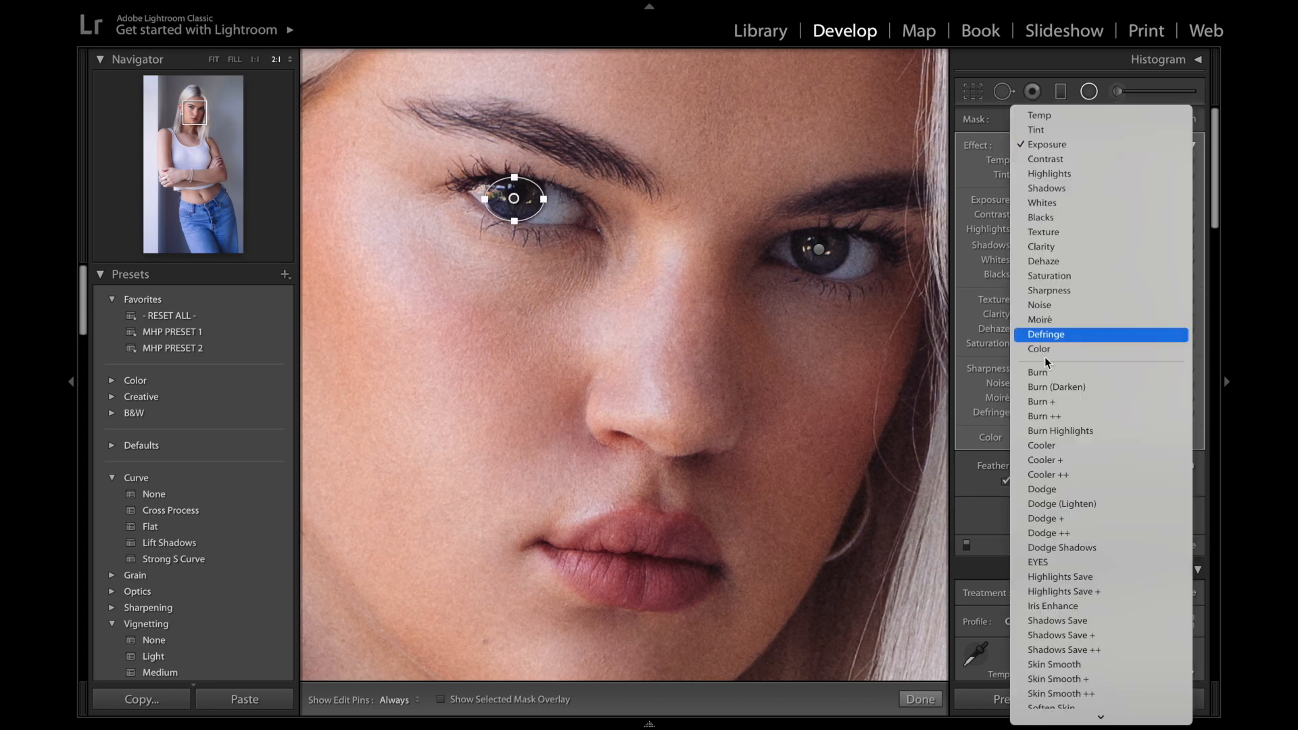
left_click(1037, 564)
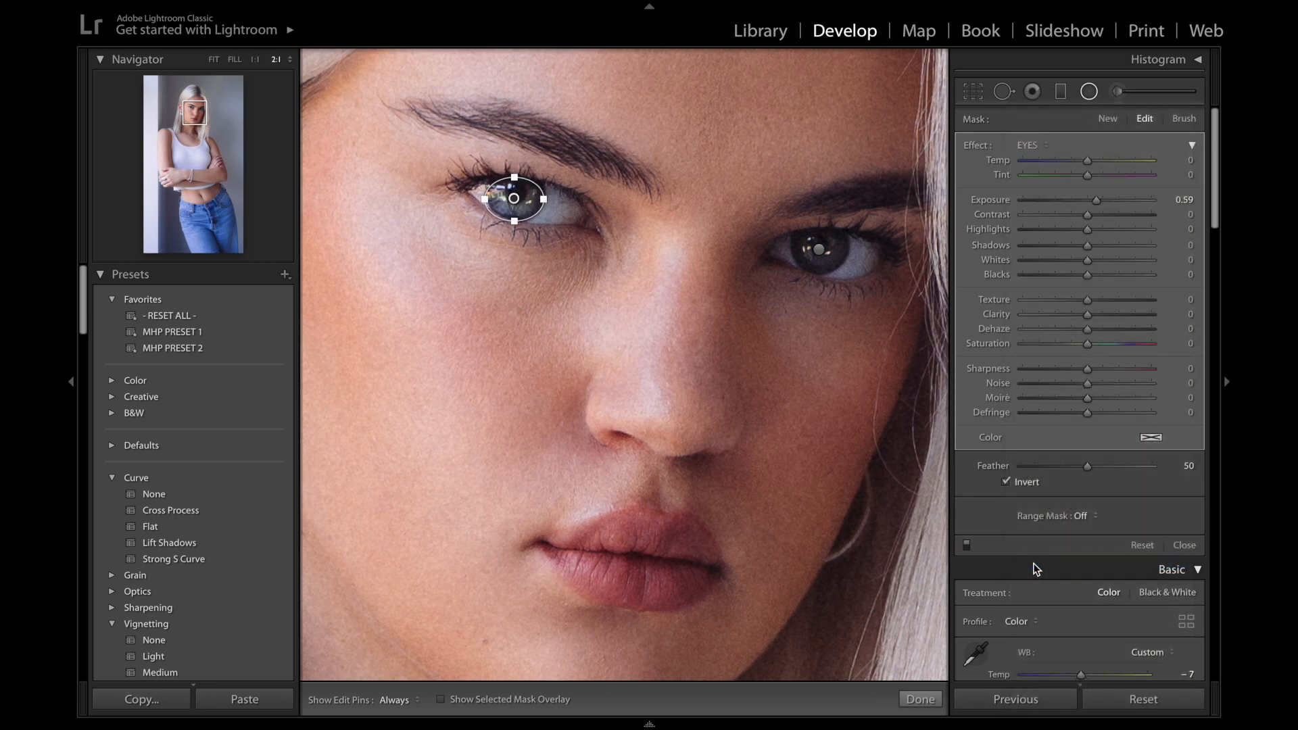
- Raise the shadowed eye's radial filter Exposure to 0.79 and finish the radial filter edits
left_click(818, 249)
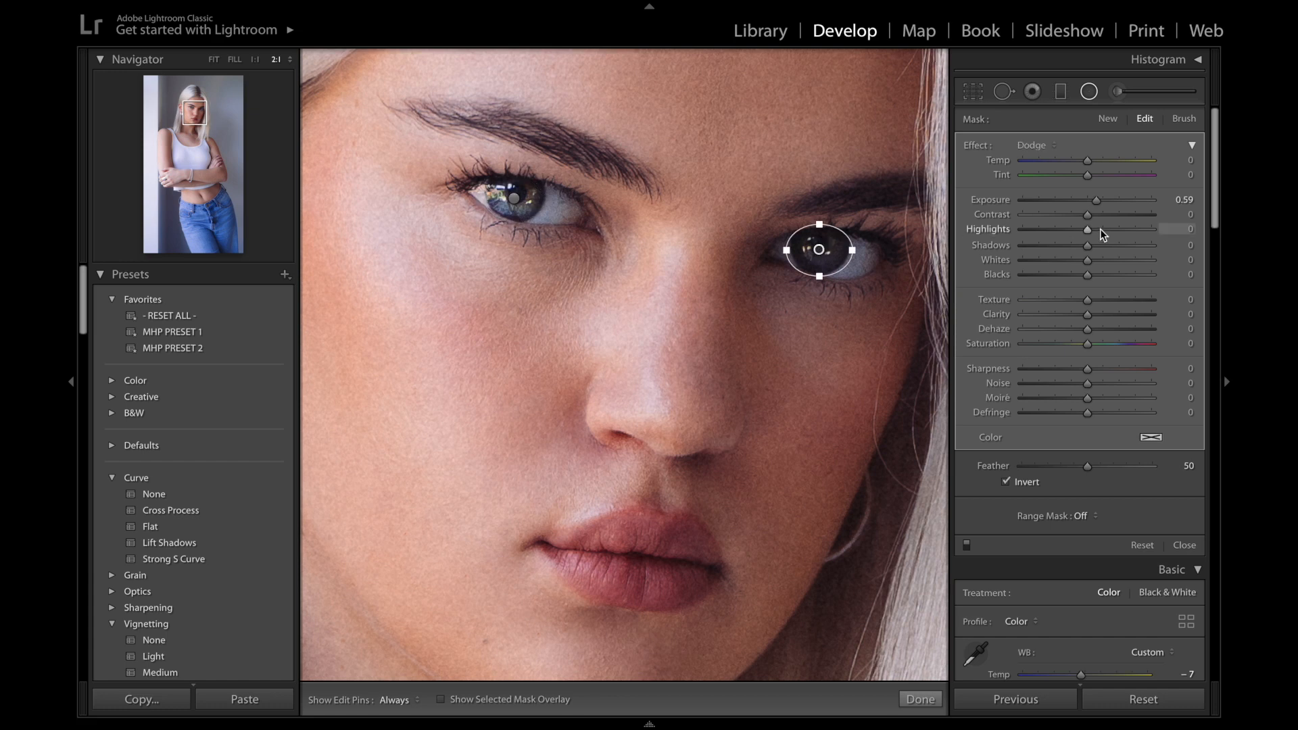
left_click_drag(1096, 199, 1099, 199)
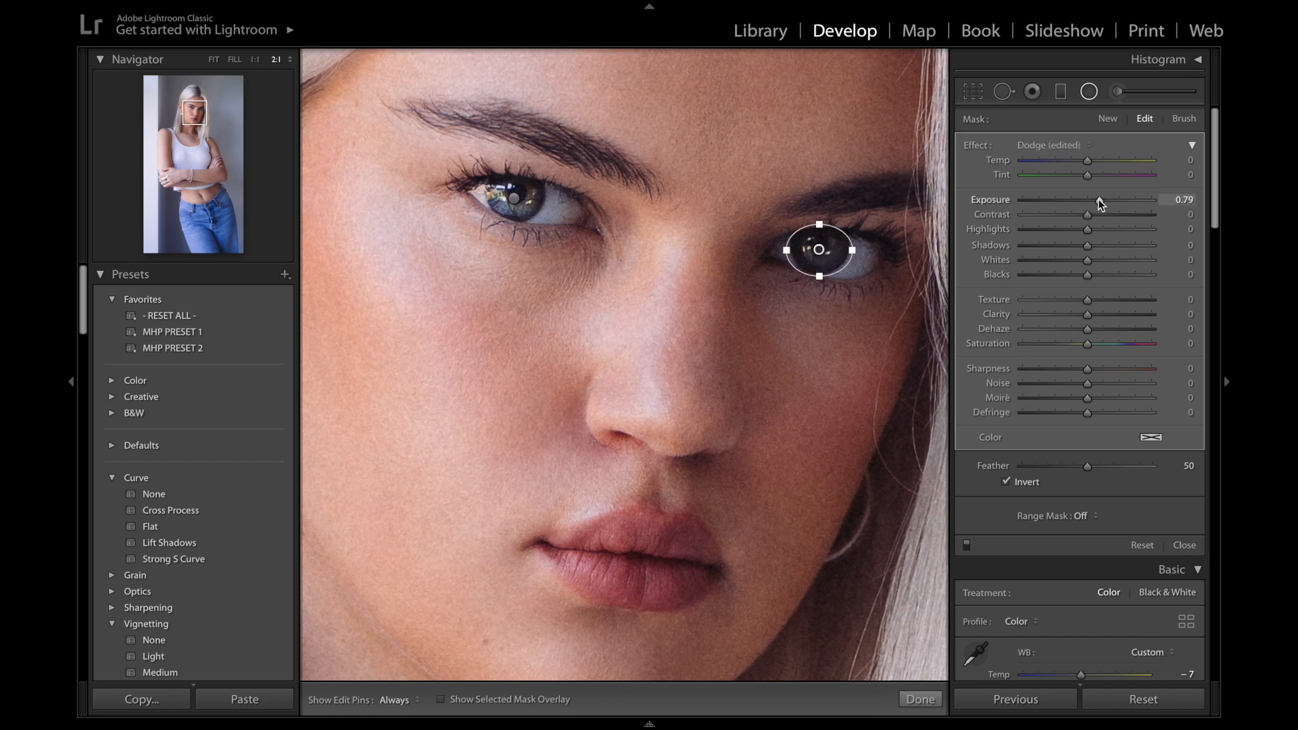
key("shift+m")
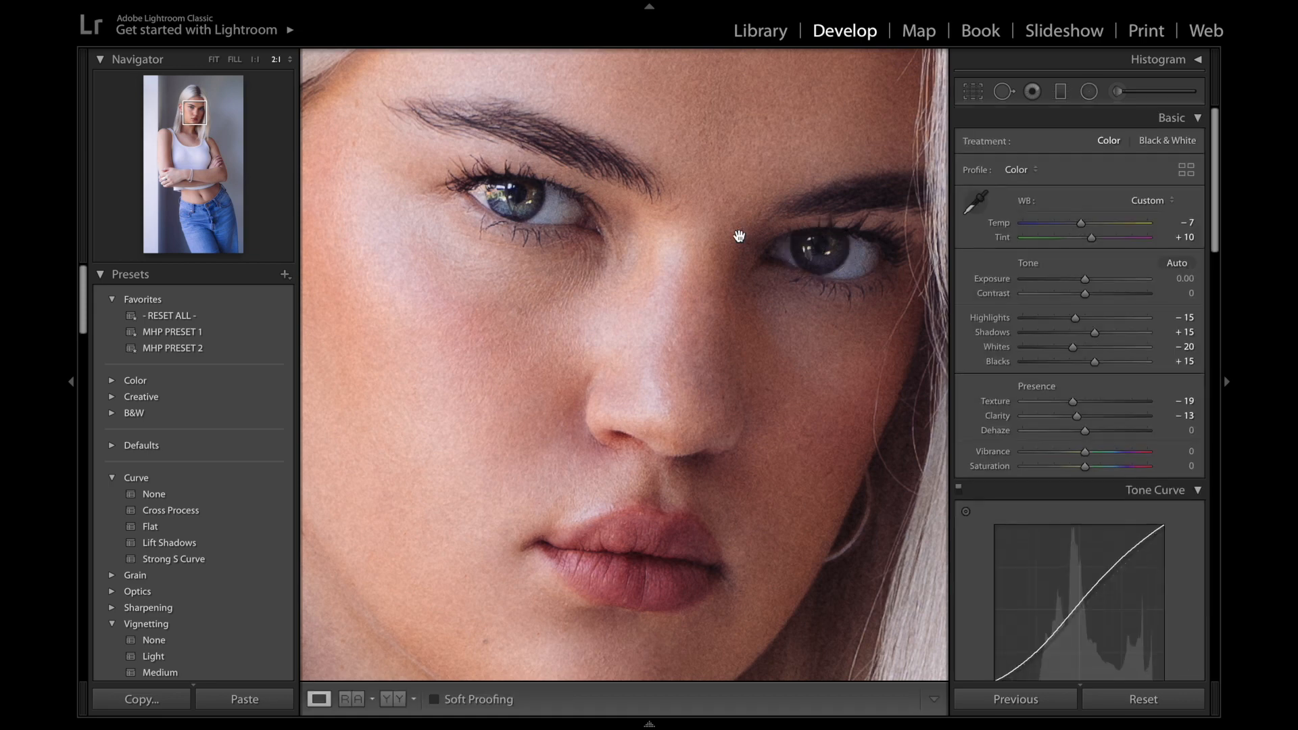
- Heal the area under the nostril with a size 9 stroke, sampling from the skin just below it, at Opacity 29
key("q")
scroll(619, 445, "down", 2)
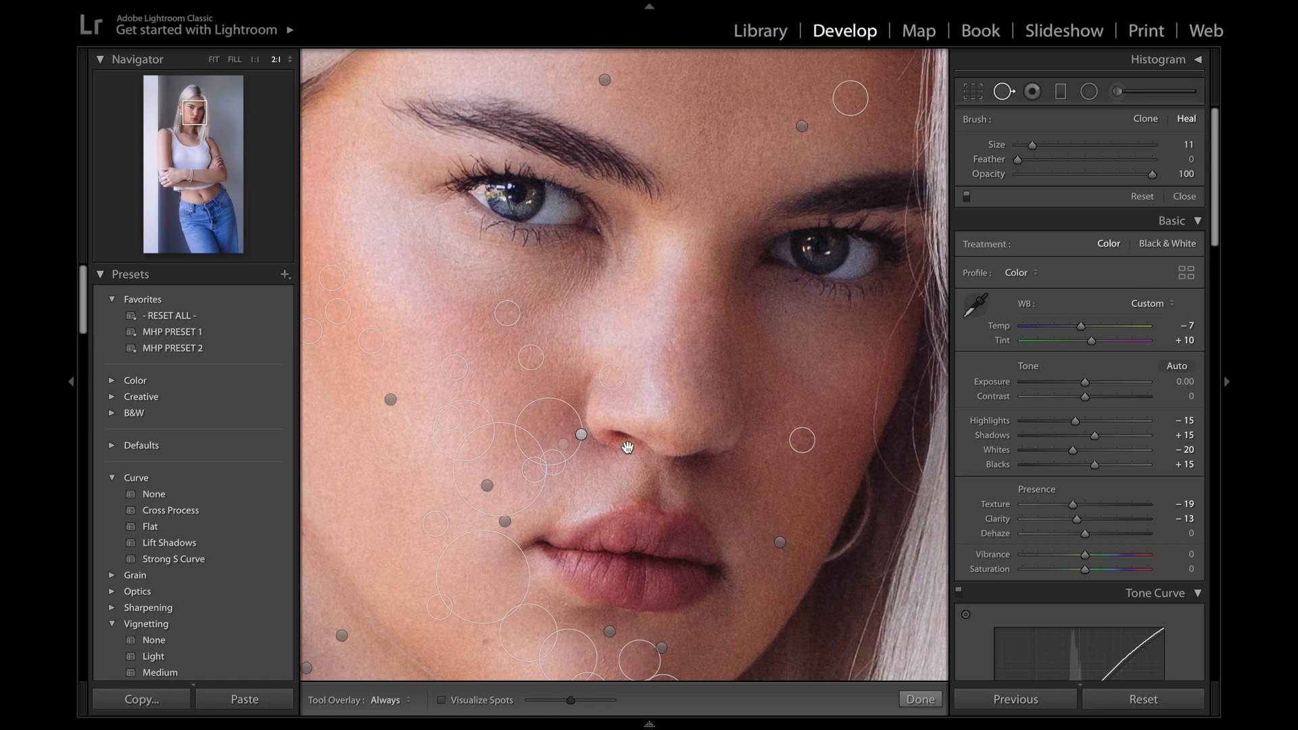
scroll(628, 447, "up", 2)
left_click_drag(628, 446, 587, 444)
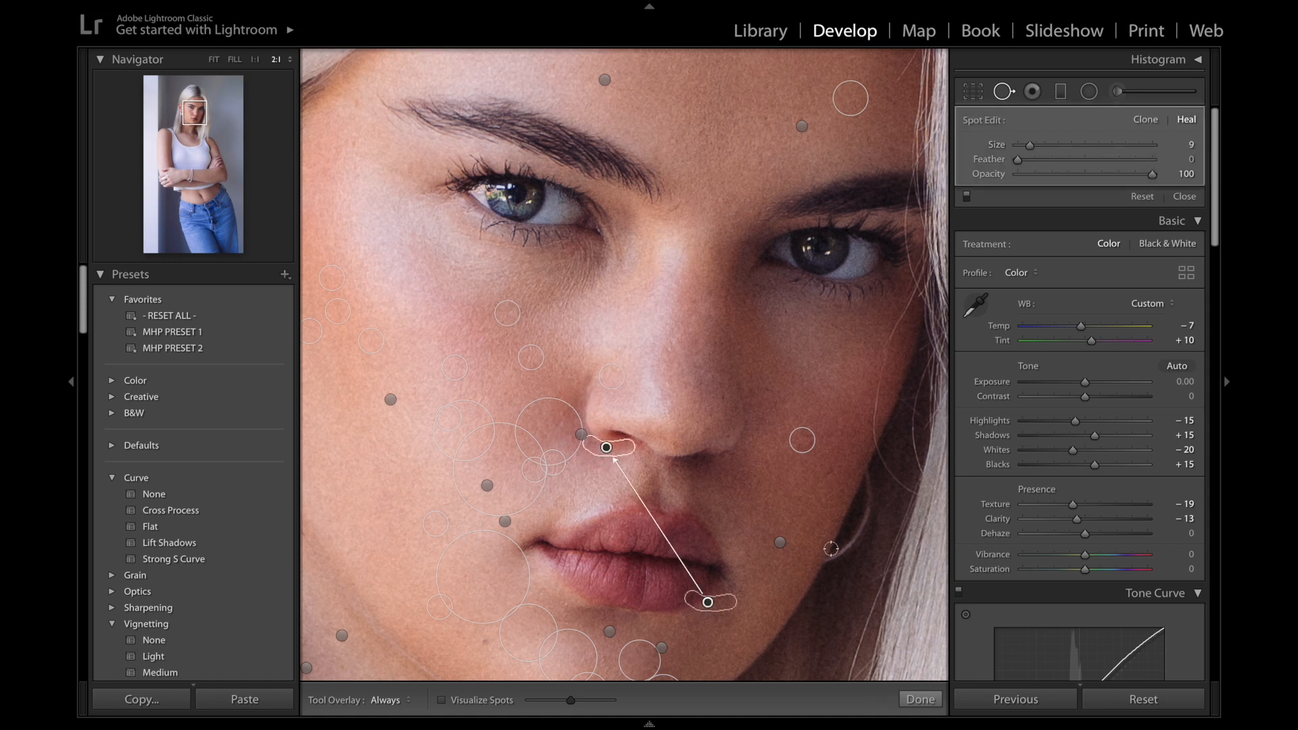
left_click_drag(722, 604, 618, 470)
left_click(1052, 175)
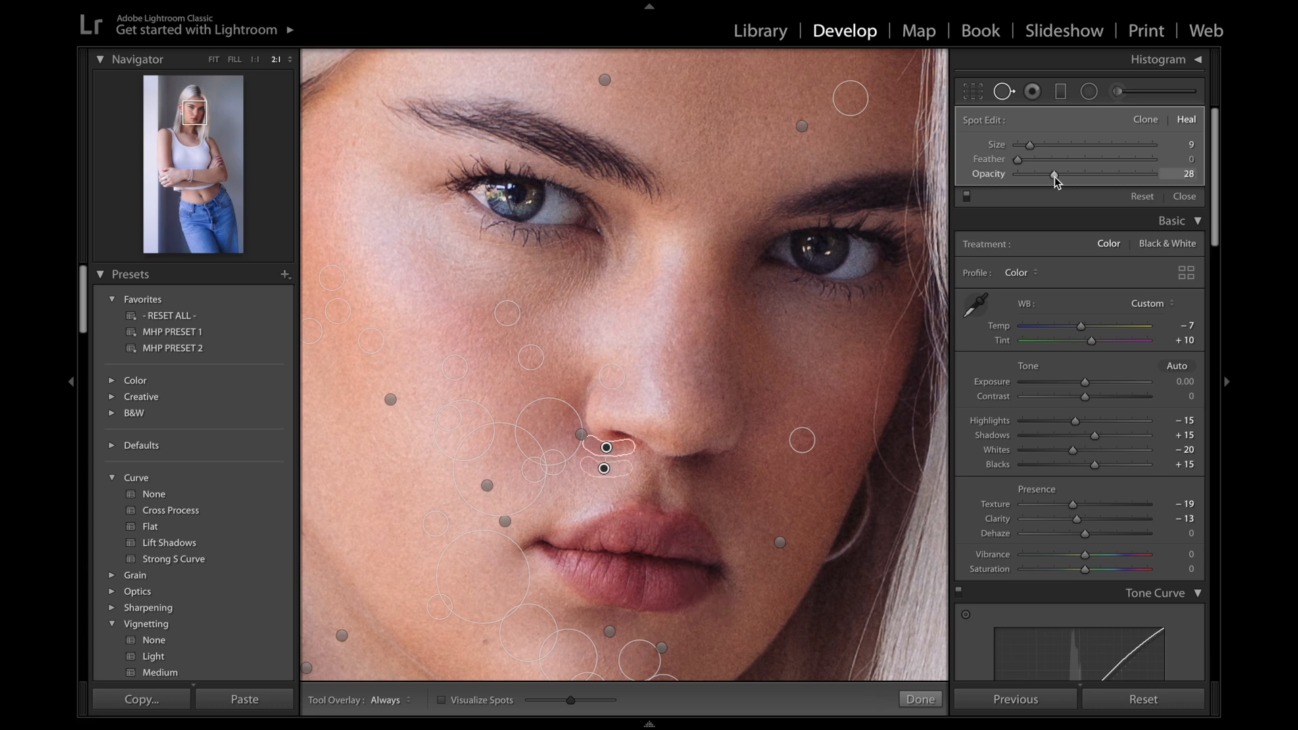
key("q")
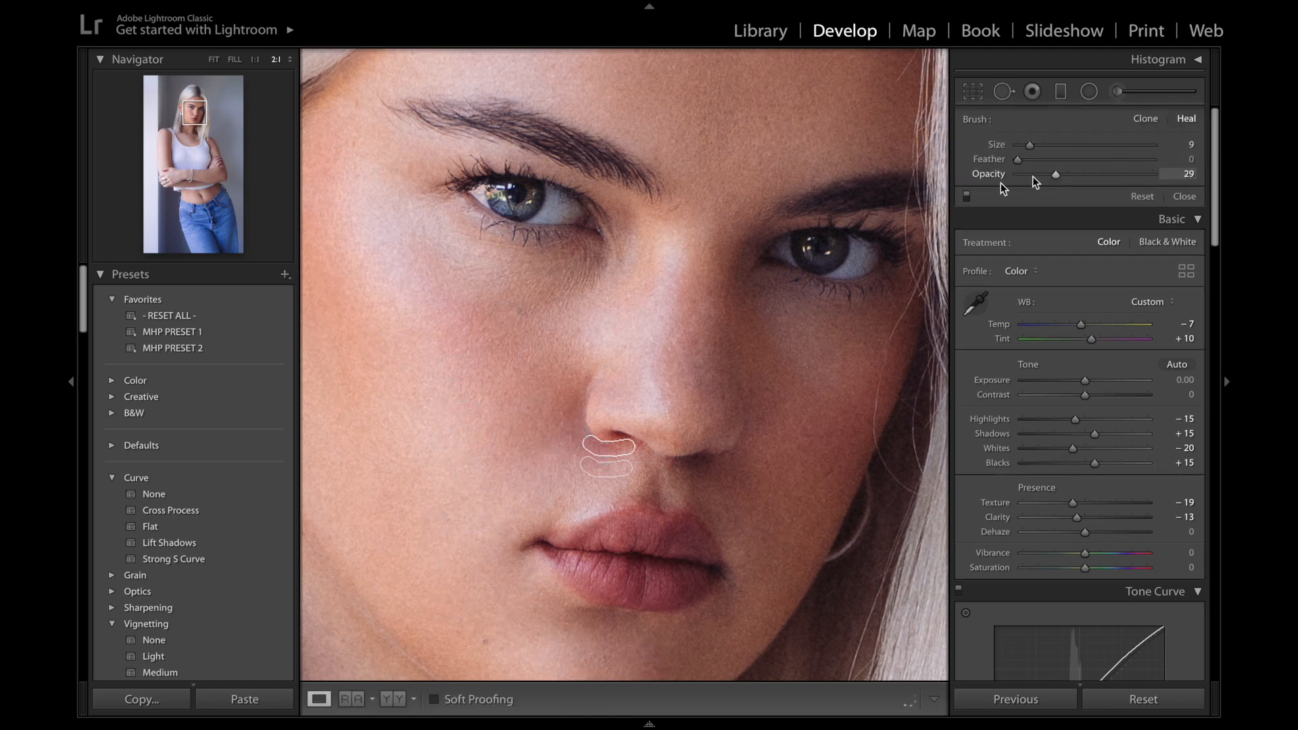
- Compare the whole photo before and after editing in side-by-side and stacked layouts, finishing in the single-photo view
key("ctrl+minus")
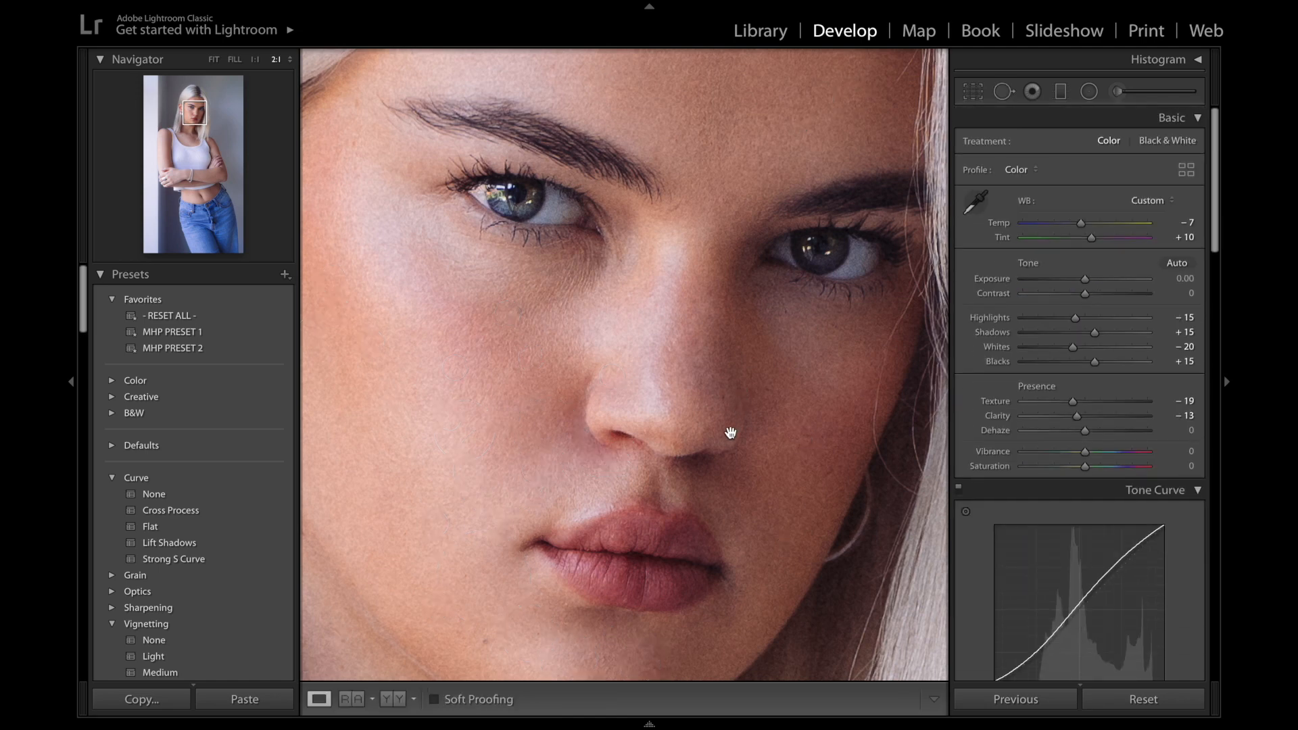
key("ctrl+minus")
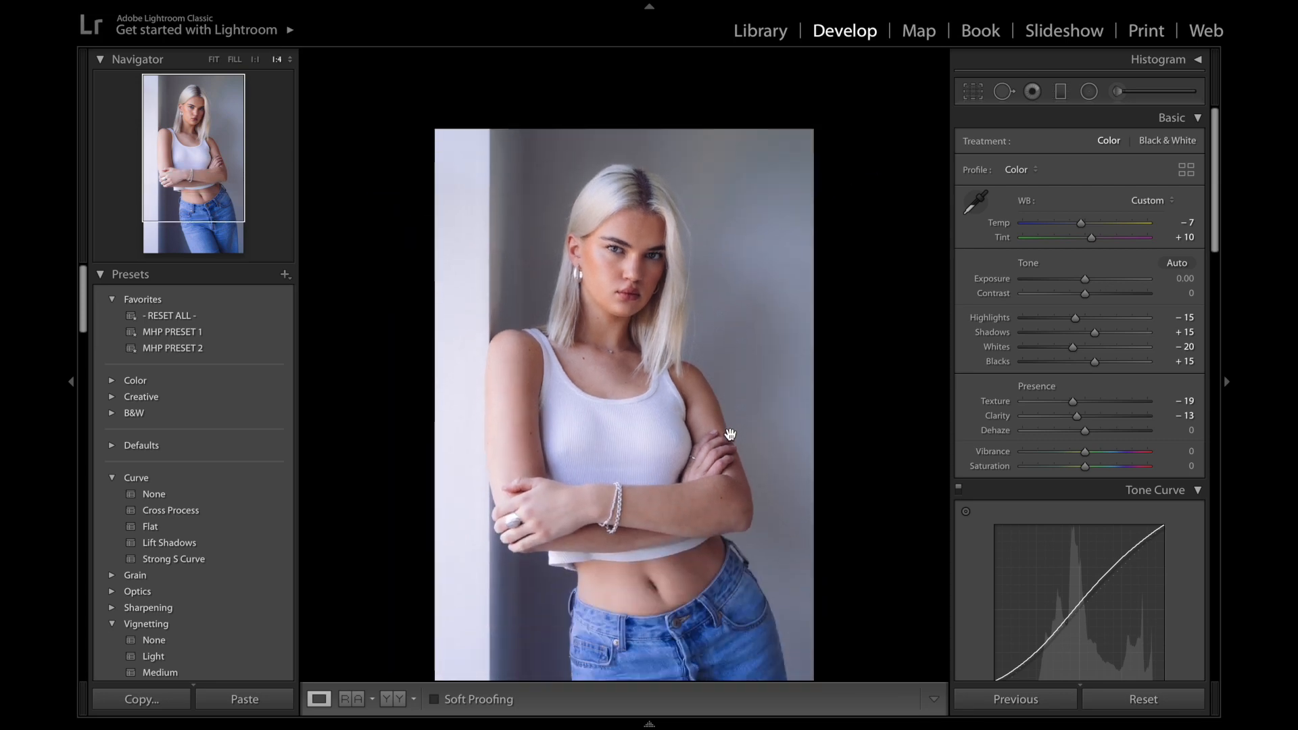
left_click(731, 434)
left_click(730, 434)
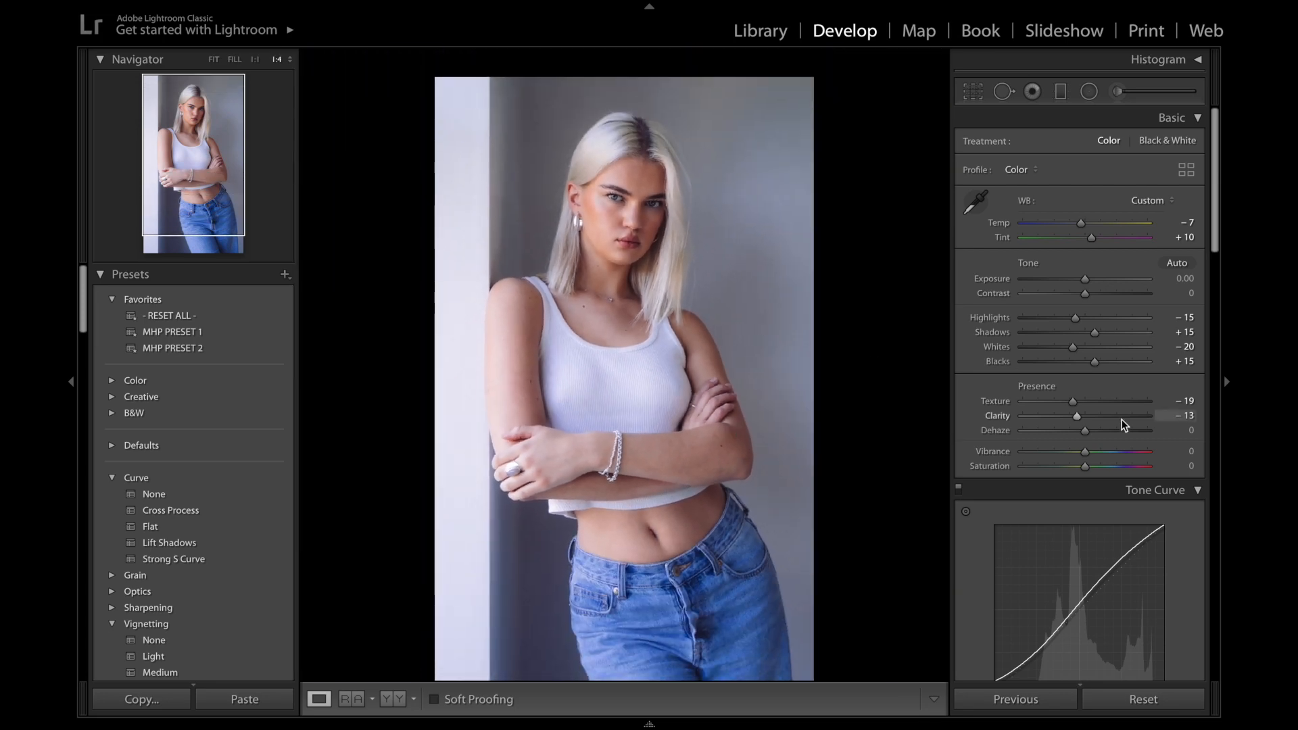
scroll(1122, 420, "down", 10)
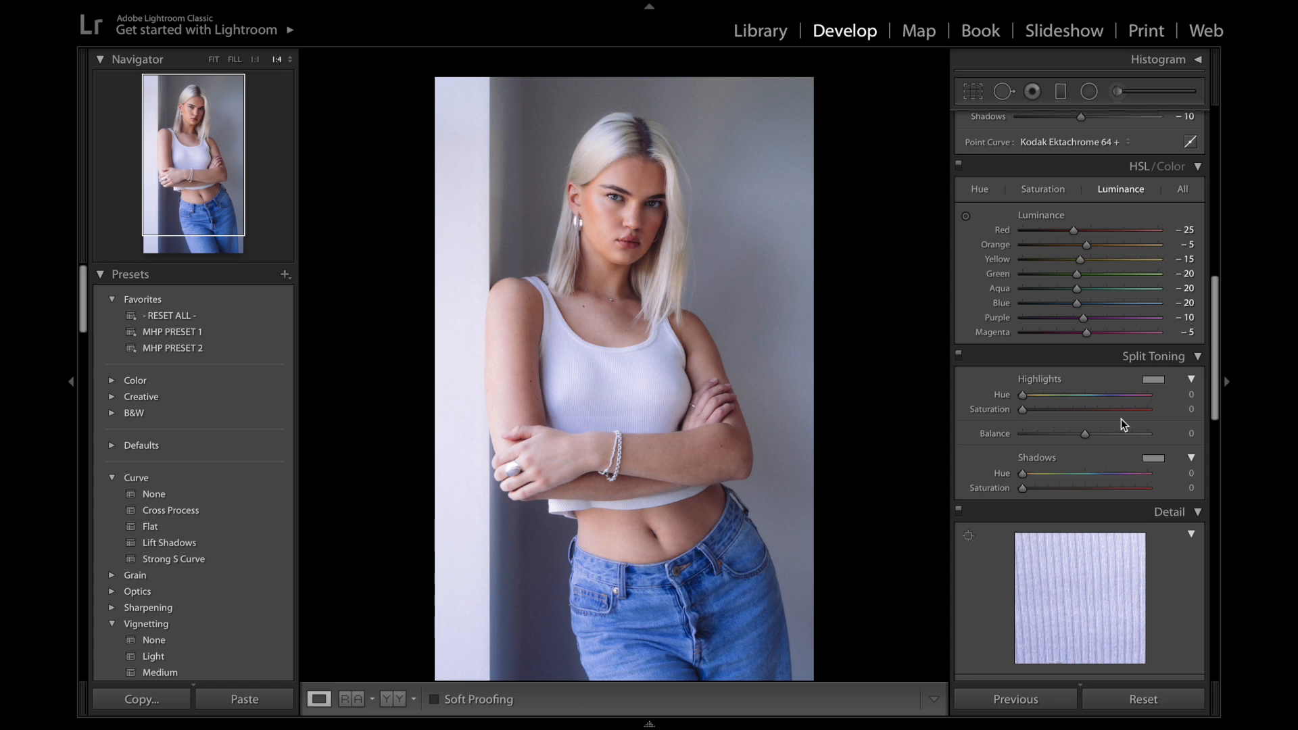
left_click(213, 60)
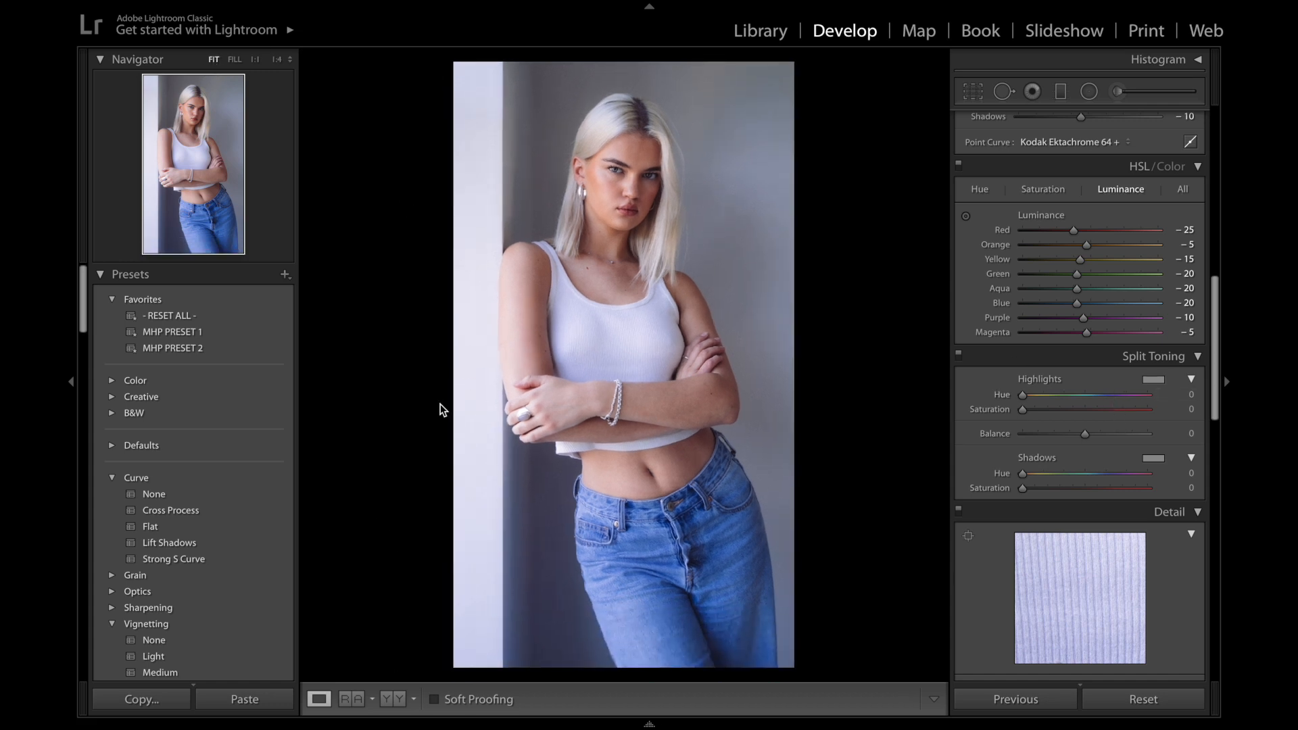
left_click(393, 699)
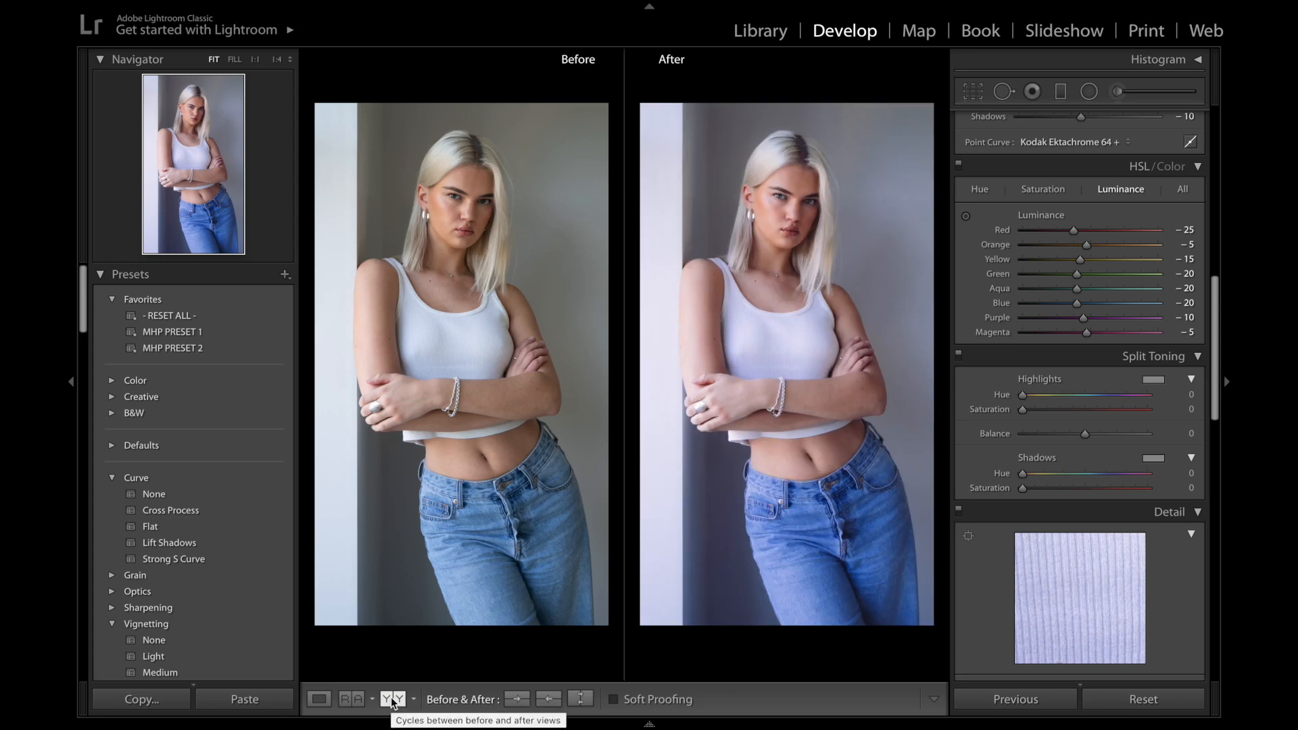
left_click(392, 699)
left_click(392, 700)
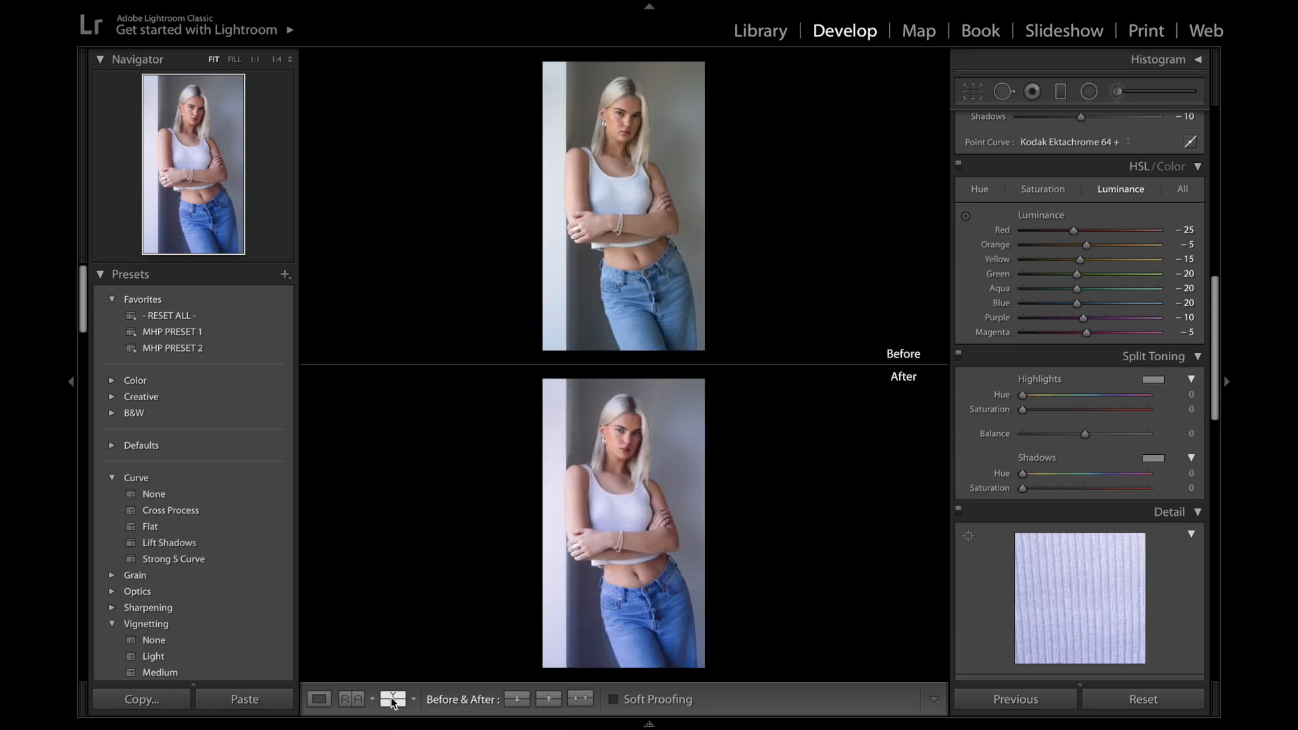
left_click(392, 699)
left_click(392, 700)
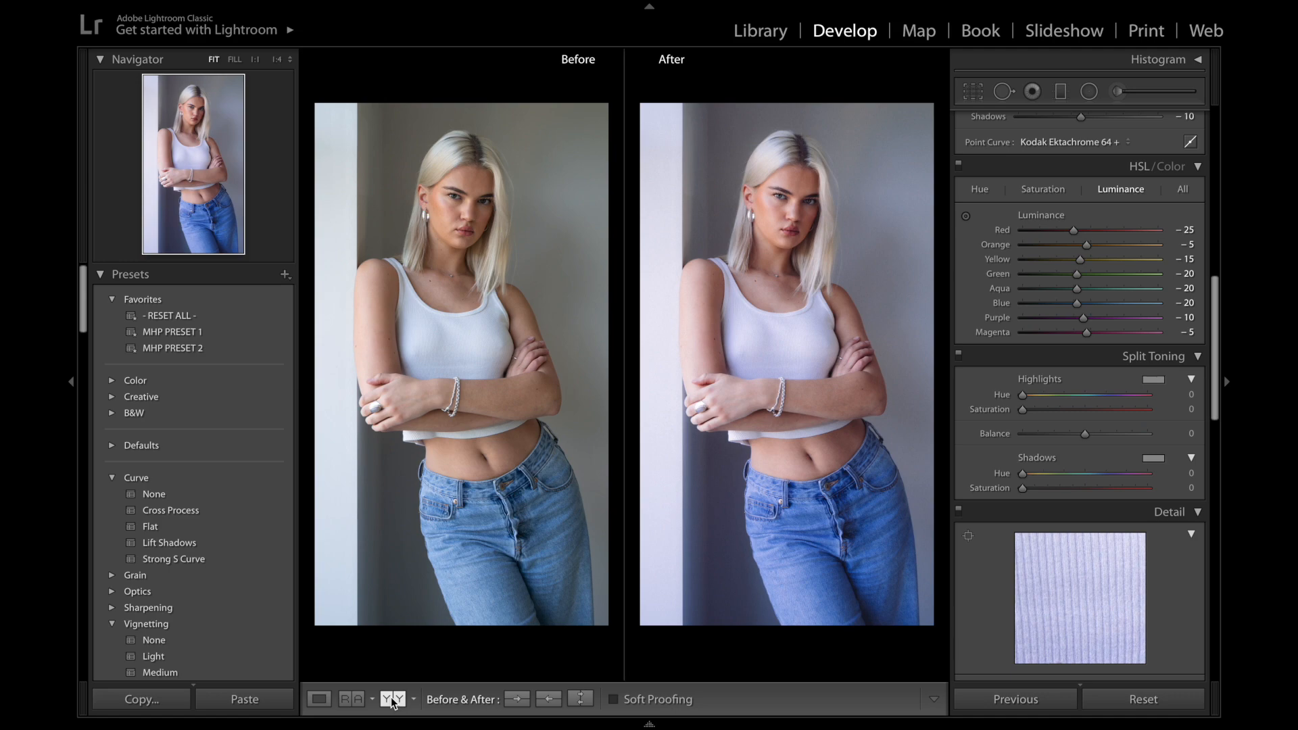
left_click(320, 700)
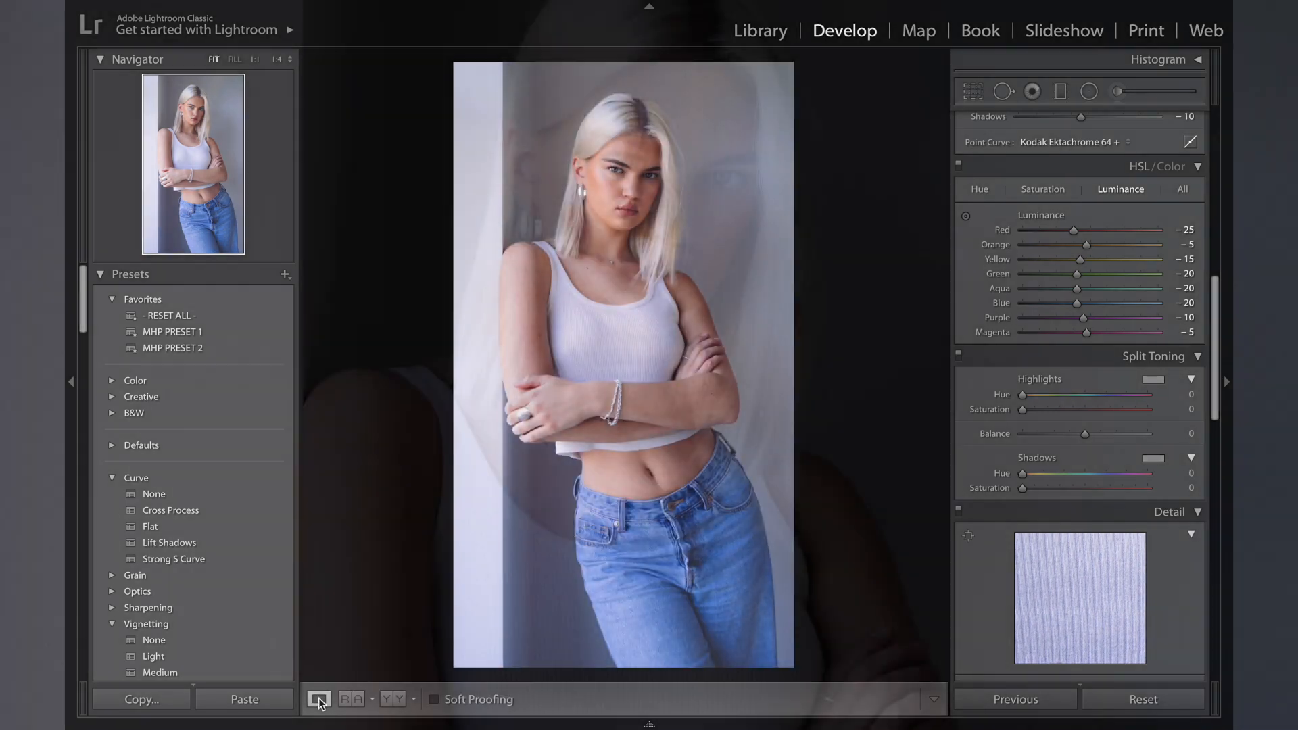